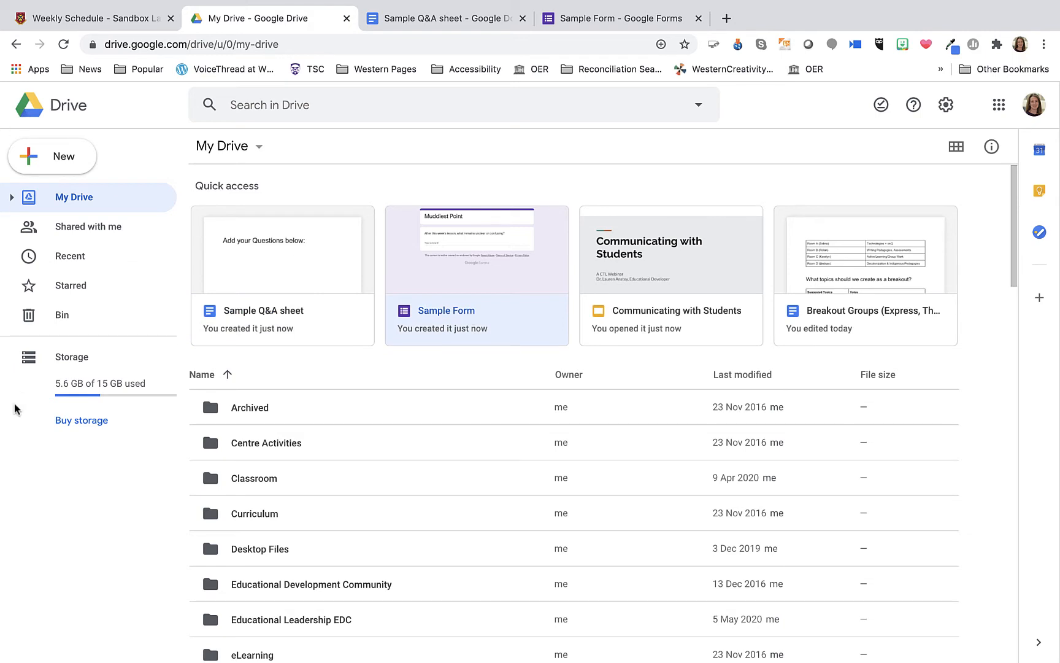
Open the Sample Q&A sheet document from My Drive and close its duplicate browser tab
{"action": "left_click", "coordinate": [59, 153]}
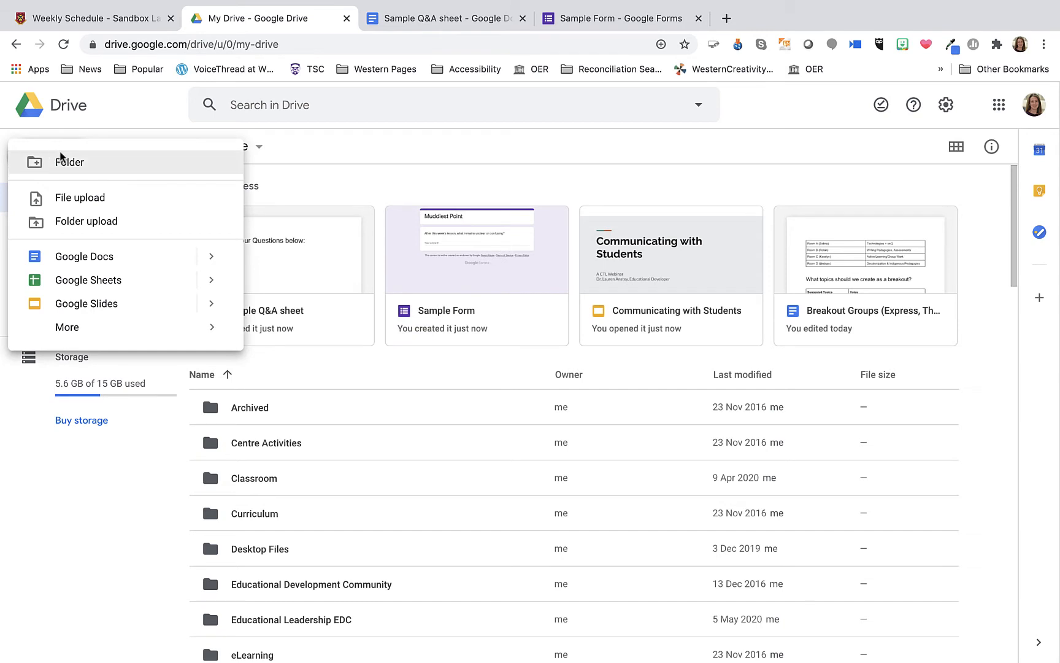
{"action": "mouse_move", "coordinate": [86, 338]}
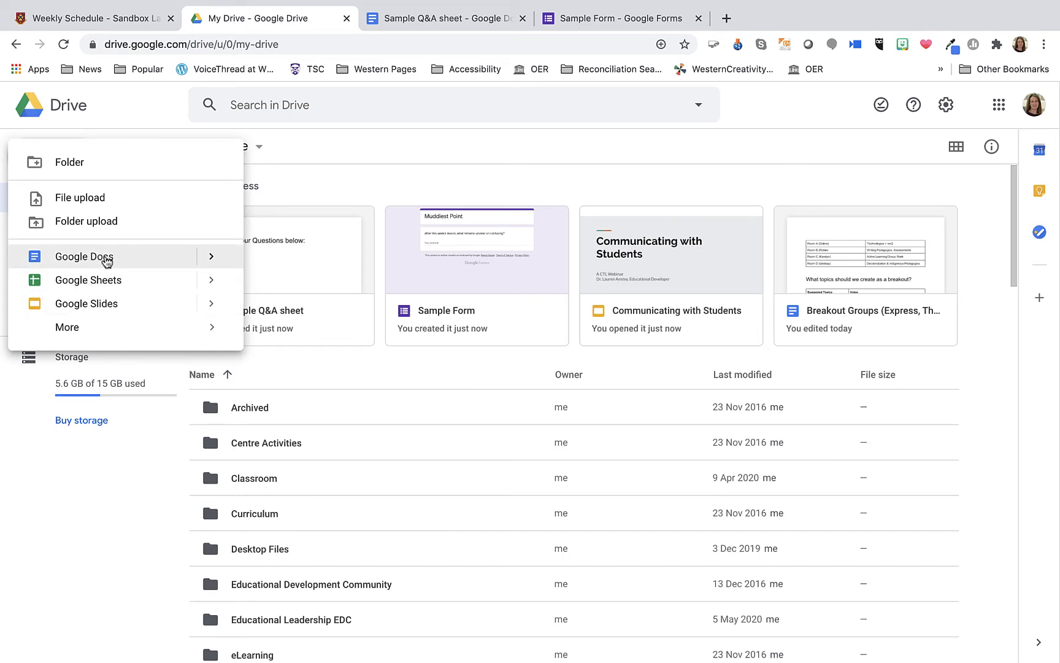
{"action": "left_click", "coordinate": [318, 310]}
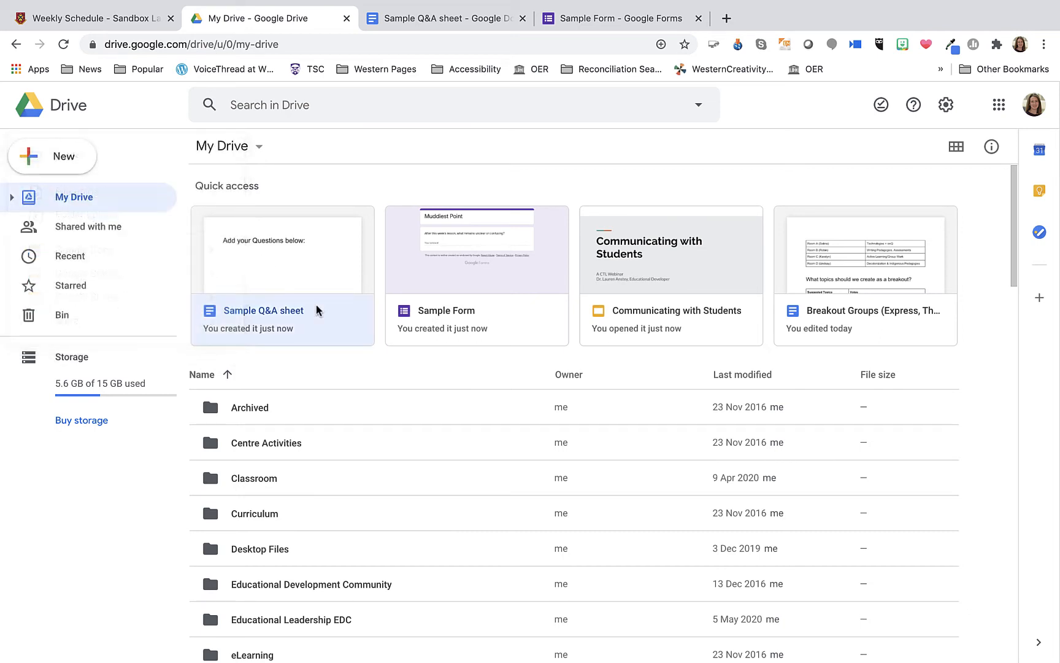
{"action": "double_click", "coordinate": [317, 308]}
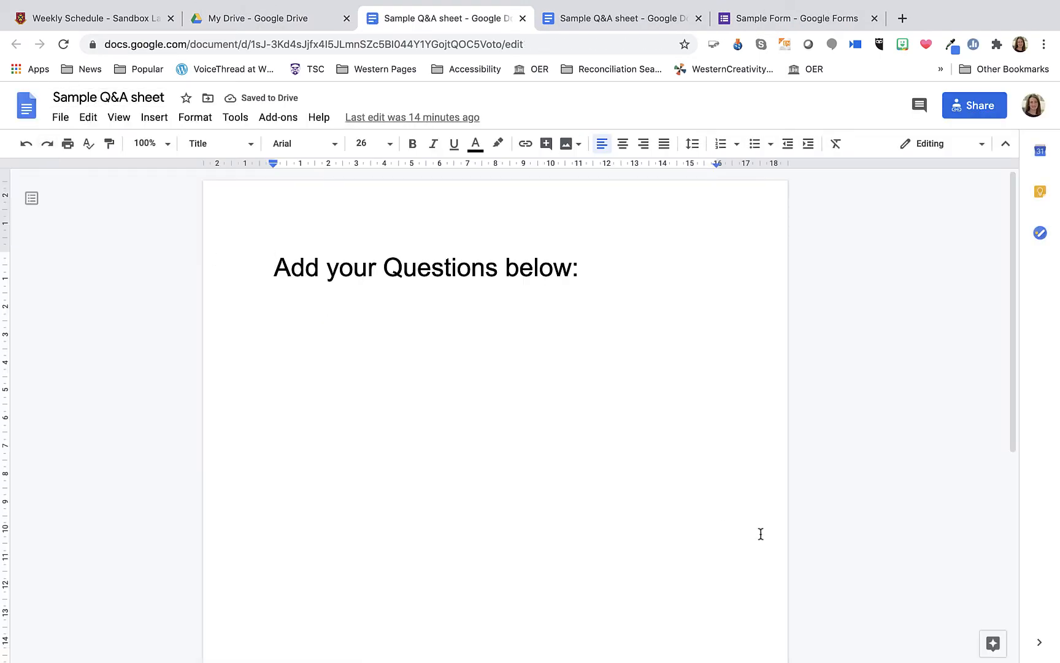
{"action": "left_click", "coordinate": [627, 425]}
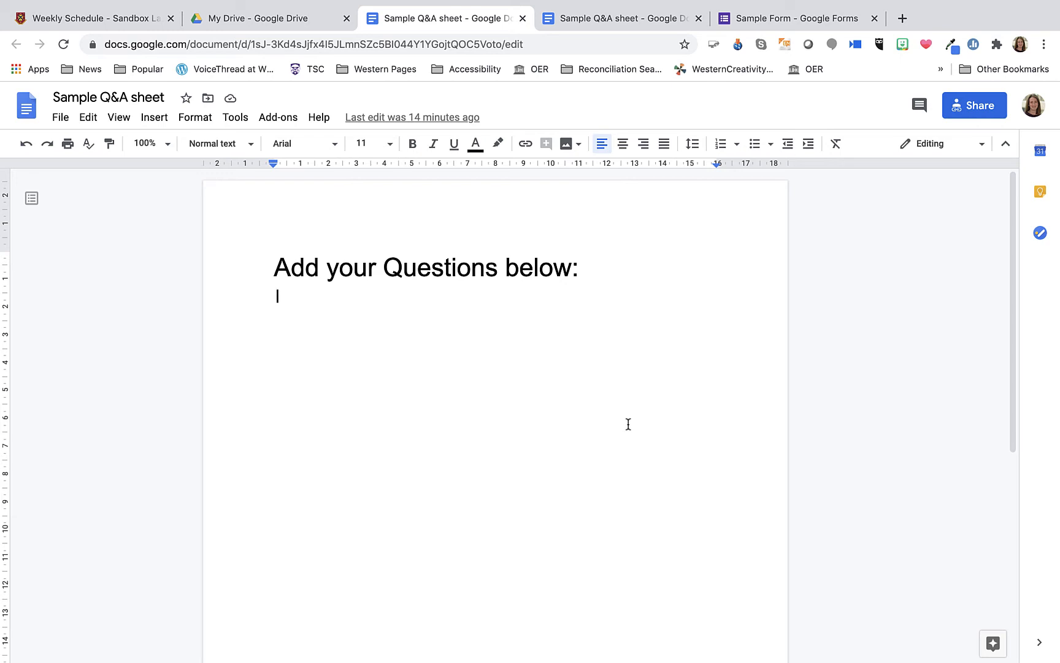
{"action": "left_click", "coordinate": [699, 19]}
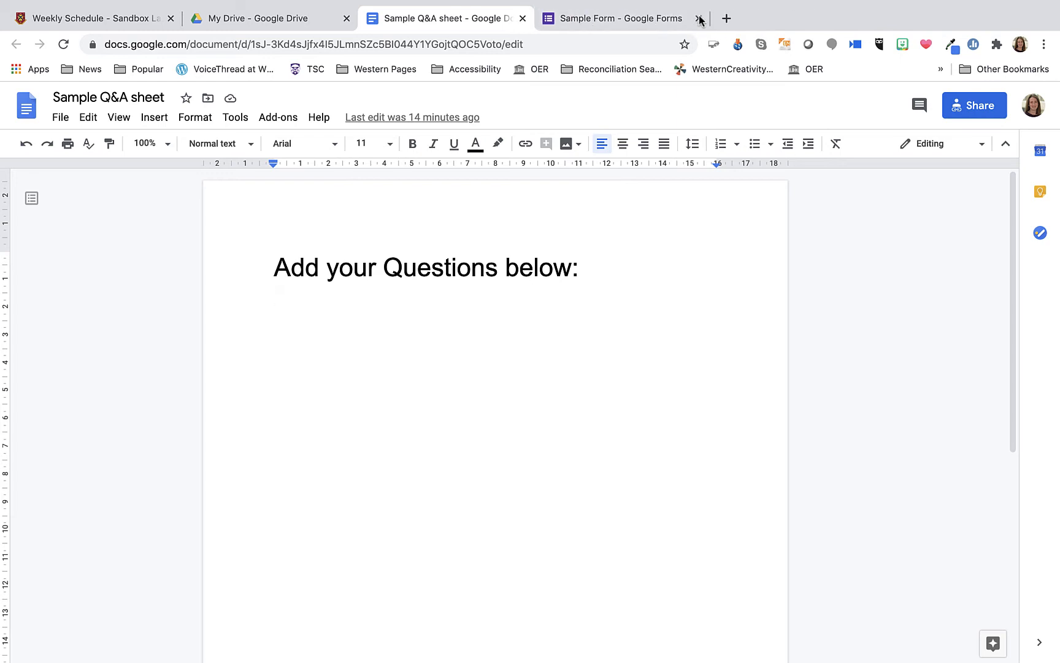
Review the Sample Form's Muddiest Point title, its question text and the available question types, choosing Paragraph
{"action": "left_click", "coordinate": [602, 22]}
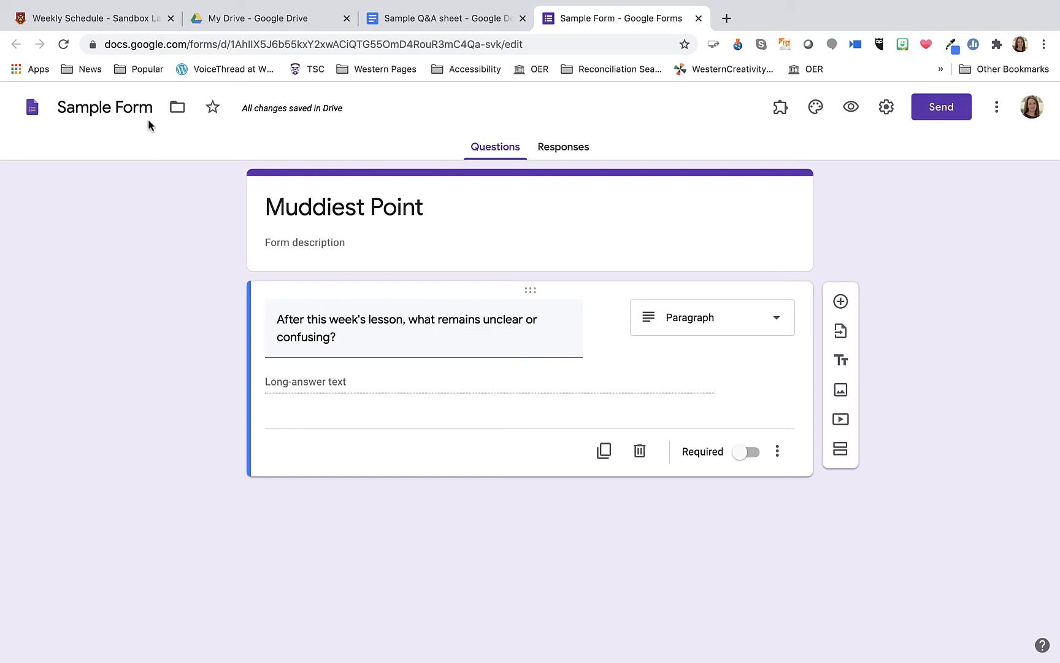
{"action": "triple_click", "coordinate": [335, 210]}
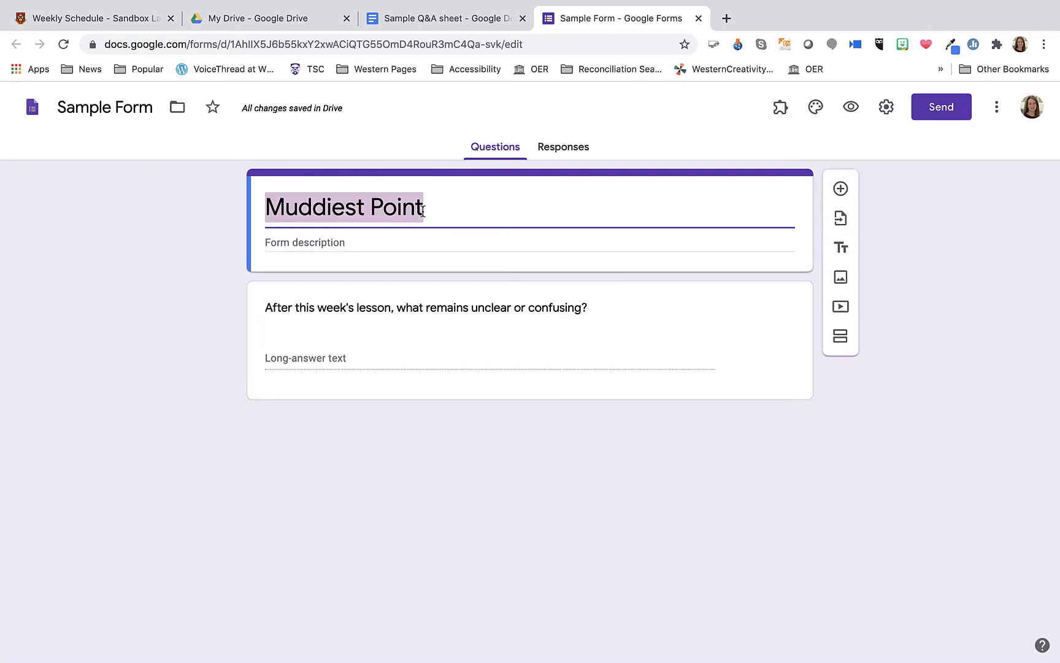
{"action": "triple_click", "coordinate": [345, 311]}
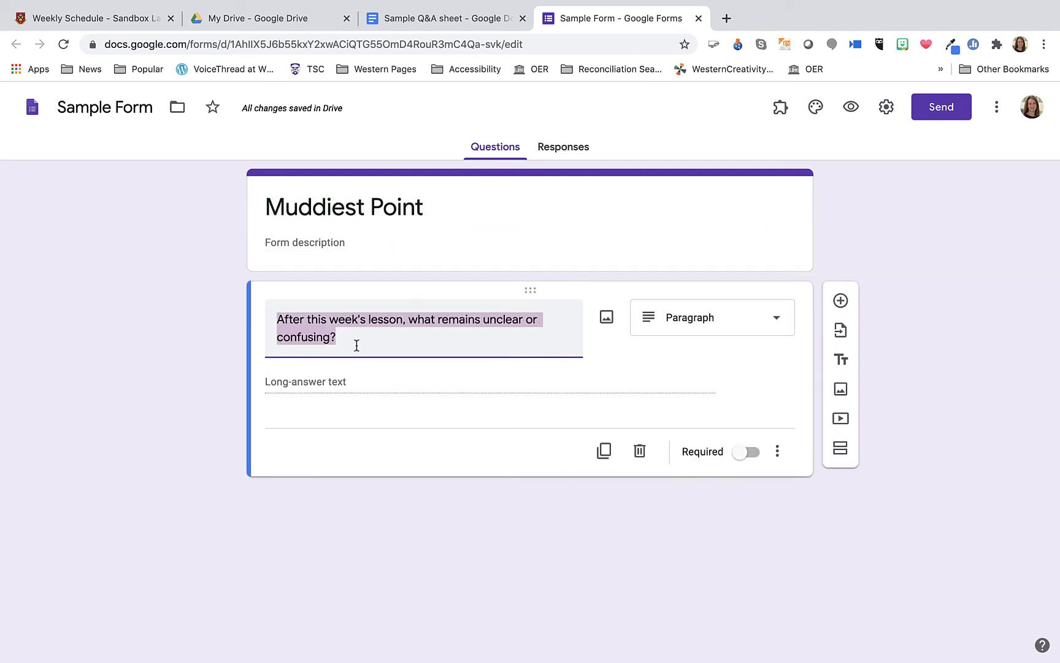
{"action": "left_click", "coordinate": [496, 376]}
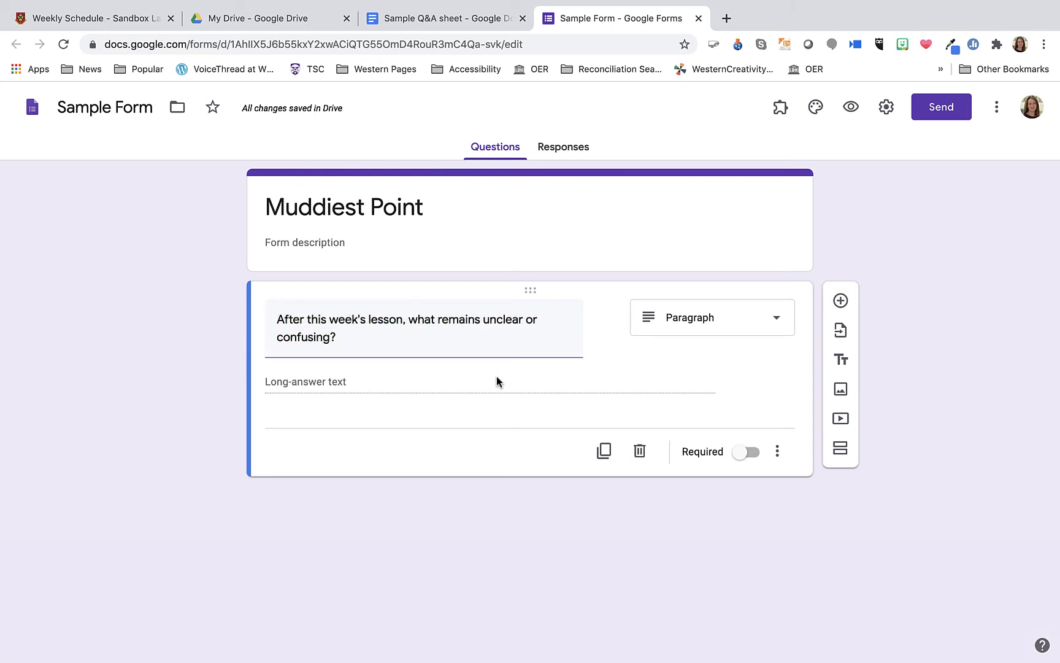
{"action": "left_click", "coordinate": [742, 322]}
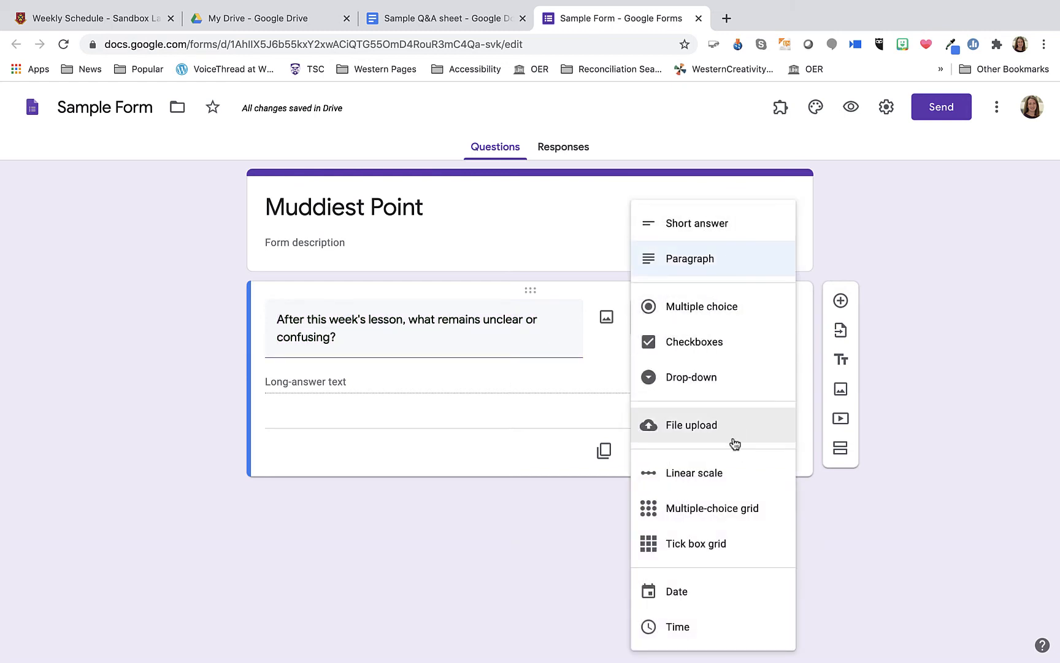
{"action": "left_click", "coordinate": [704, 262]}
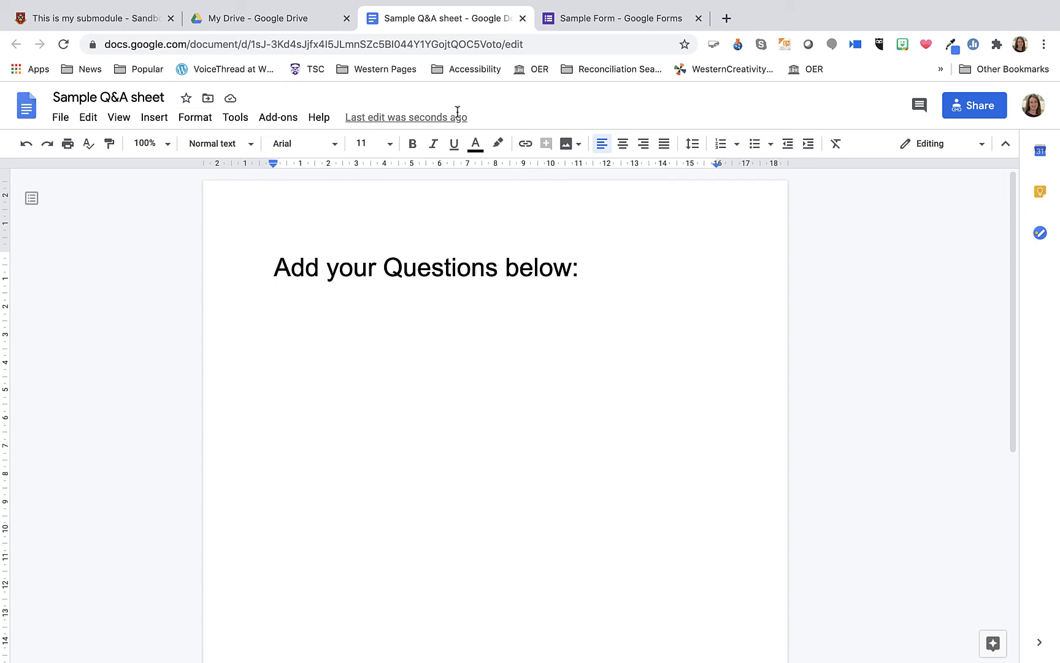
Set the Sample Q&A sheet's link sharing so that anyone with the link has the Editor role
{"action": "left_click", "coordinate": [979, 113]}
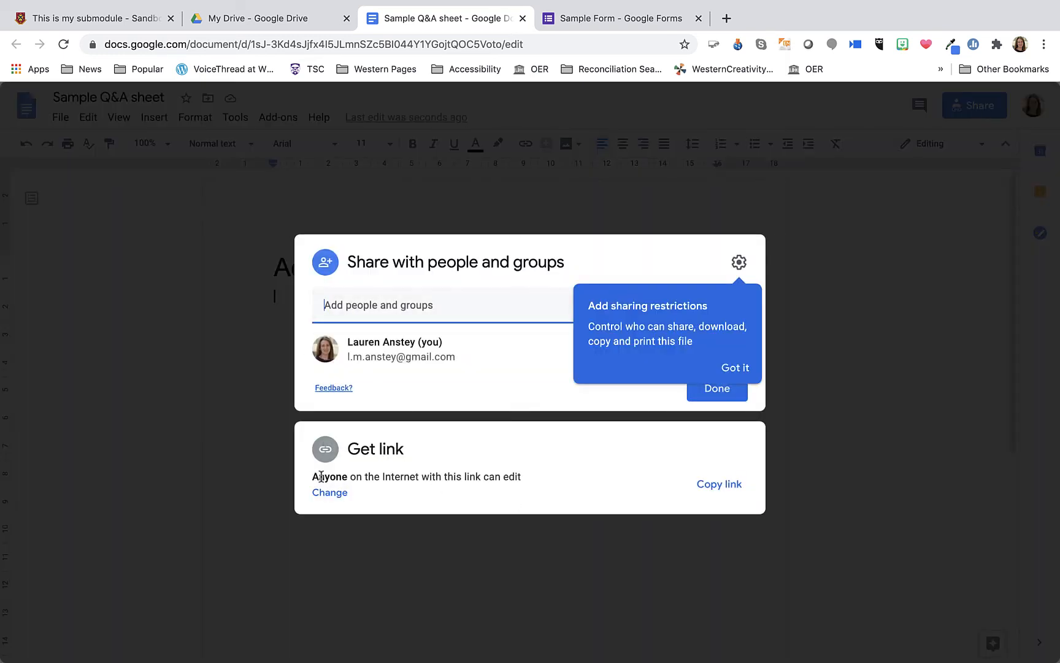
{"action": "left_click_drag", "start_coordinate": [313, 477], "coordinate": [524, 482]}
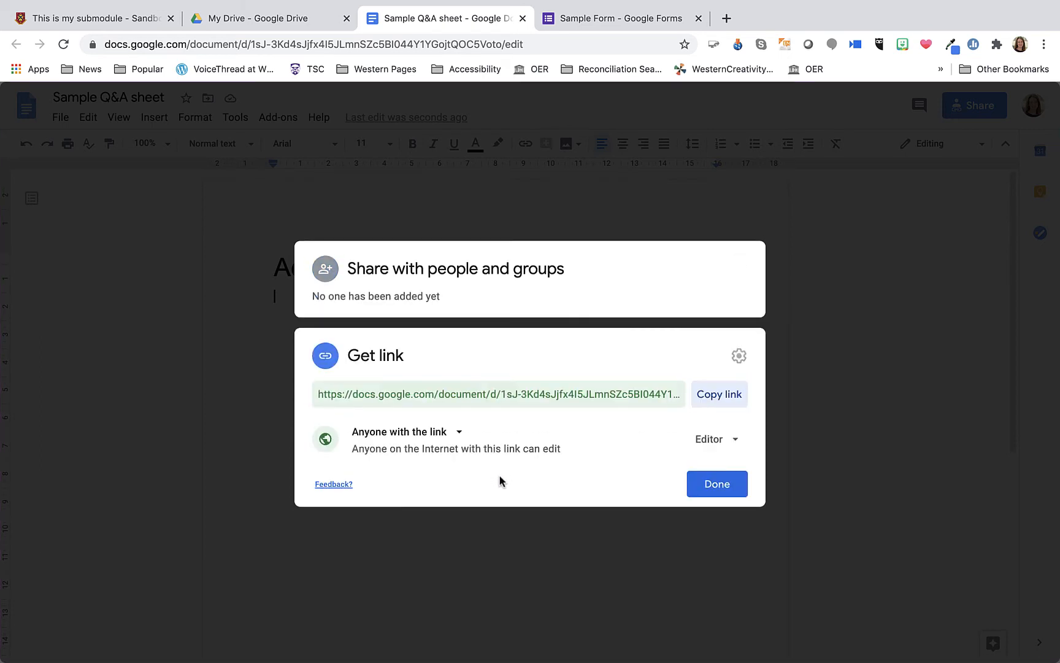
{"action": "left_click", "coordinate": [710, 449]}
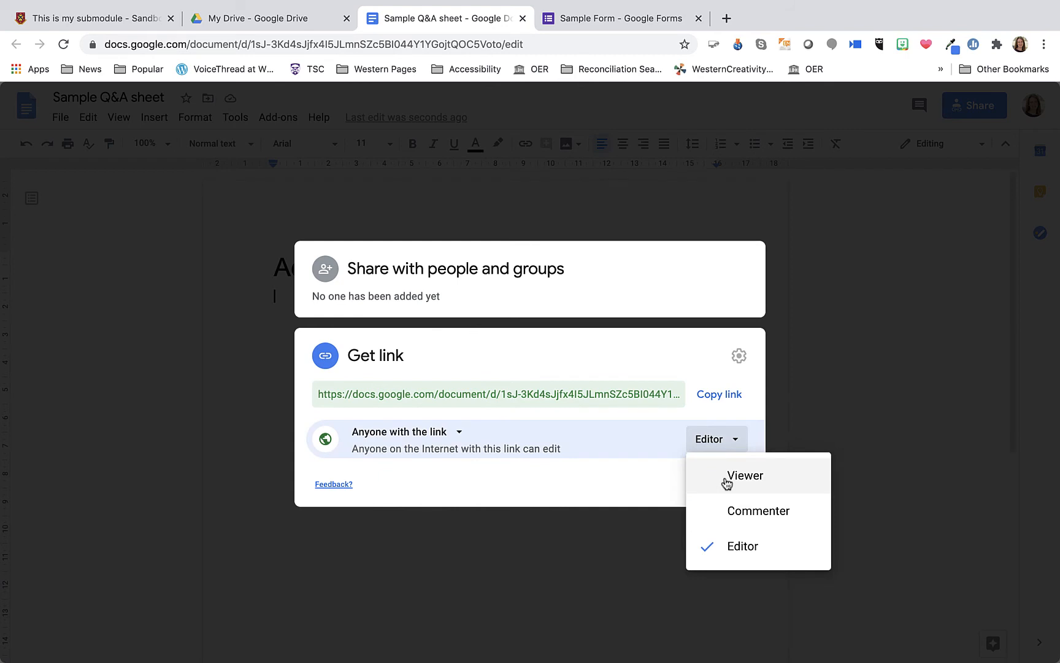
{"action": "left_click", "coordinate": [510, 462]}
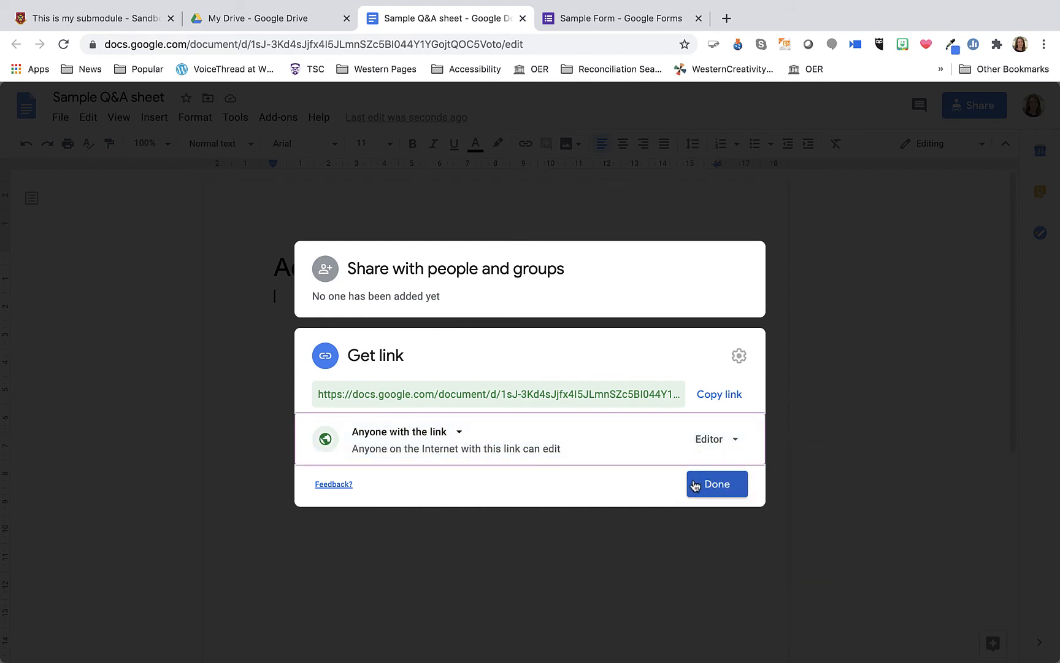
{"action": "left_click", "coordinate": [720, 442]}
{"action": "left_click", "coordinate": [724, 548]}
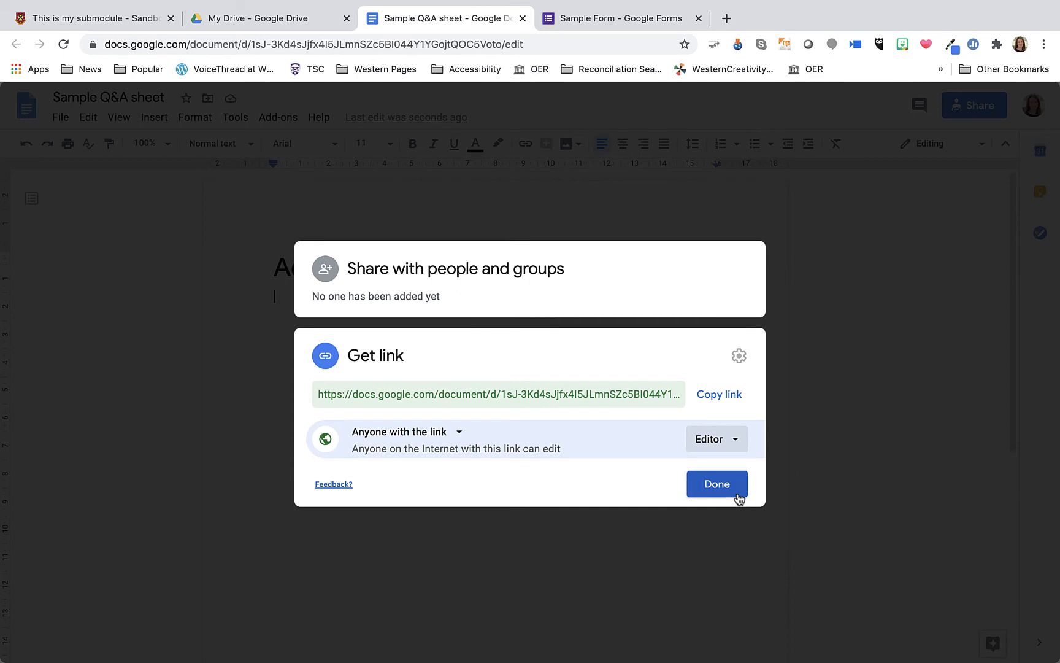
{"action": "left_click", "coordinate": [738, 495]}
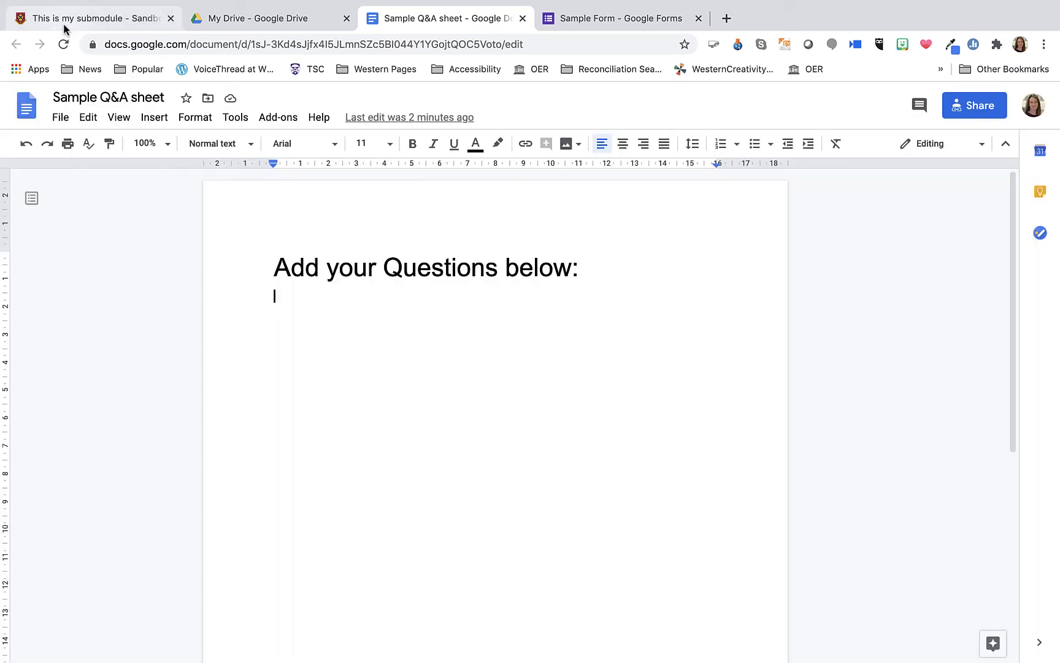
Switch to onQ and open the content area of the inactive sandbox course
{"action": "left_click", "coordinate": [620, 20]}
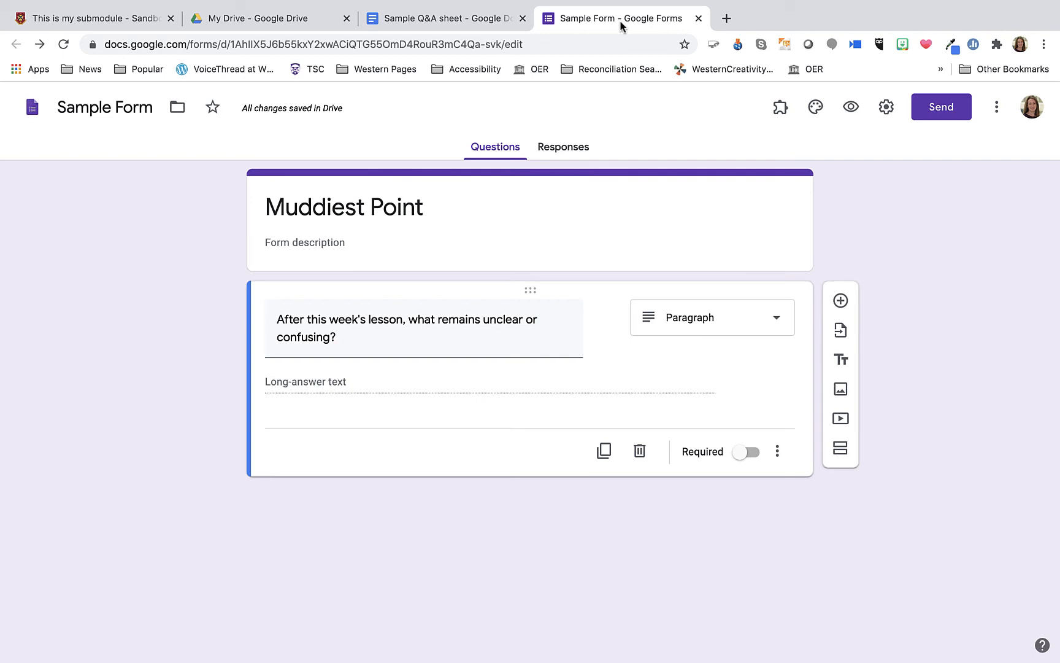
{"action": "left_click", "coordinate": [489, 23]}
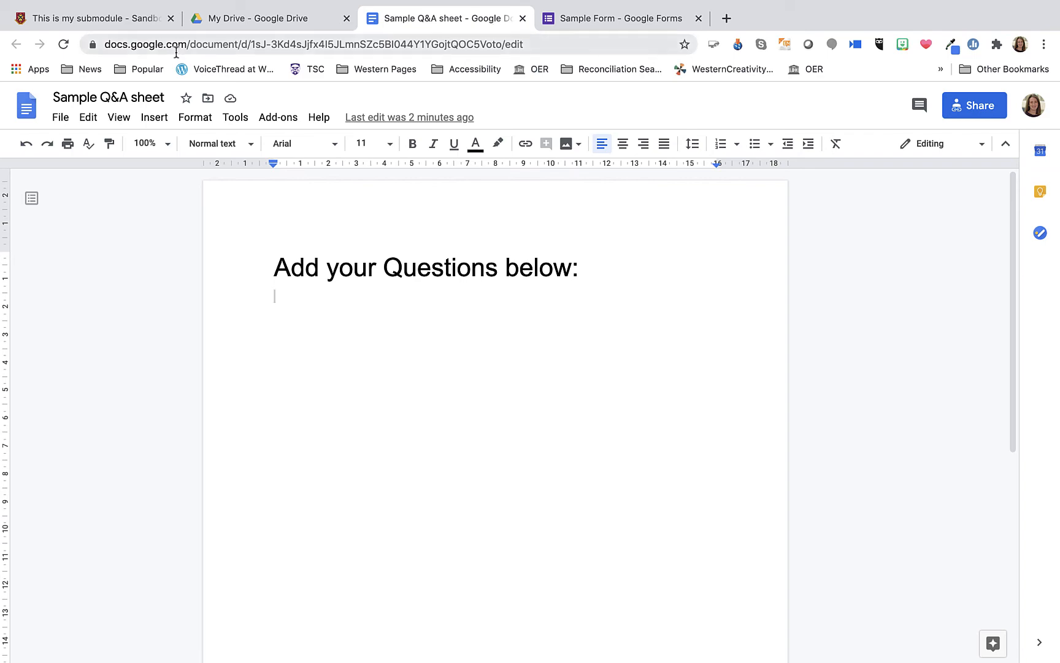
{"action": "left_click", "coordinate": [92, 18]}
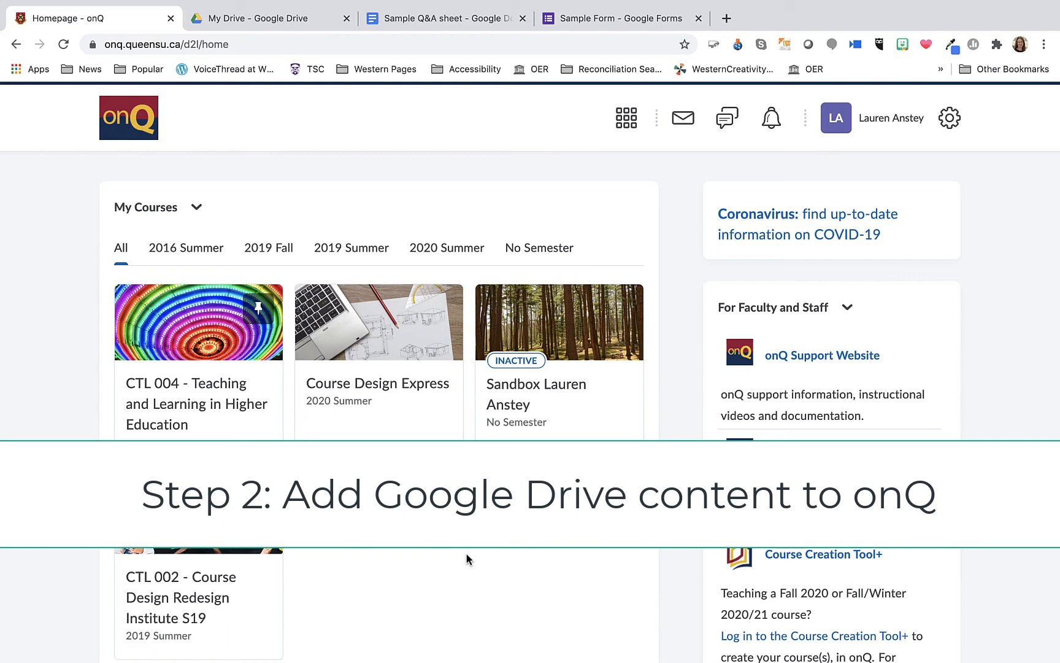
{"action": "left_click", "coordinate": [604, 342]}
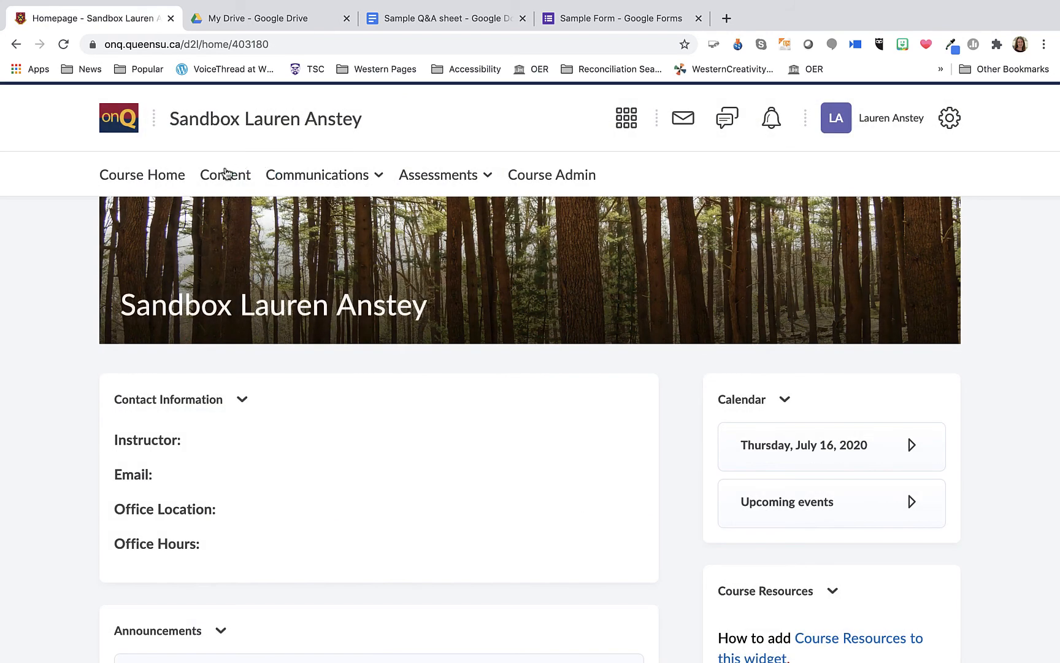
{"action": "left_click", "coordinate": [216, 180]}
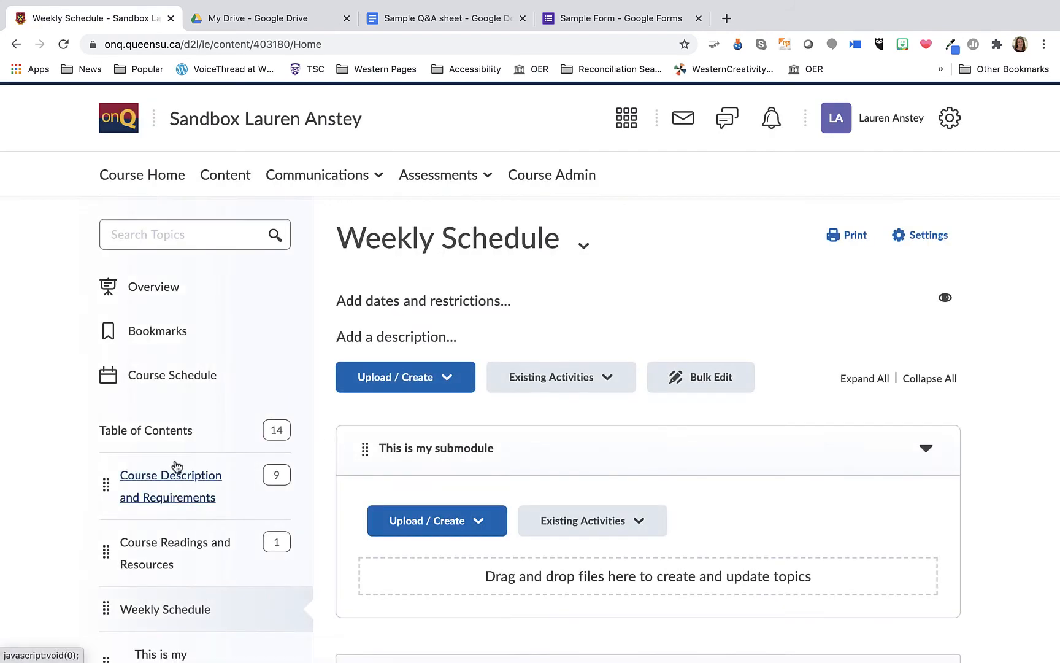
{"action": "scroll", "coordinate": [228, 484], "scroll_direction": "down", "scroll_amount": 3}
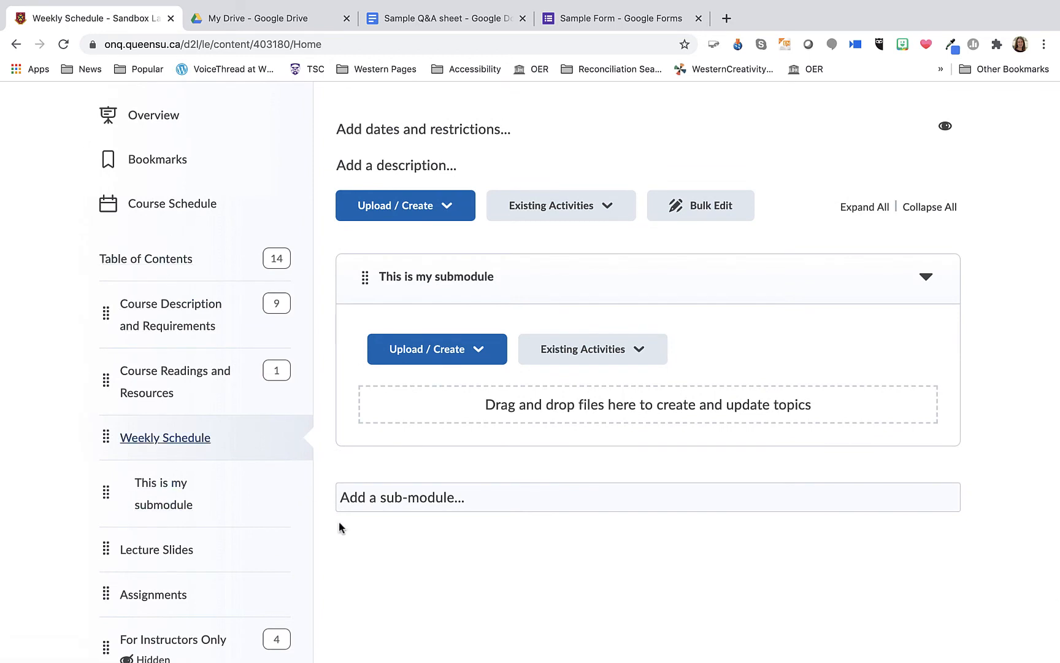
{"action": "scroll", "coordinate": [473, 420], "scroll_direction": "up", "scroll_amount": 1}
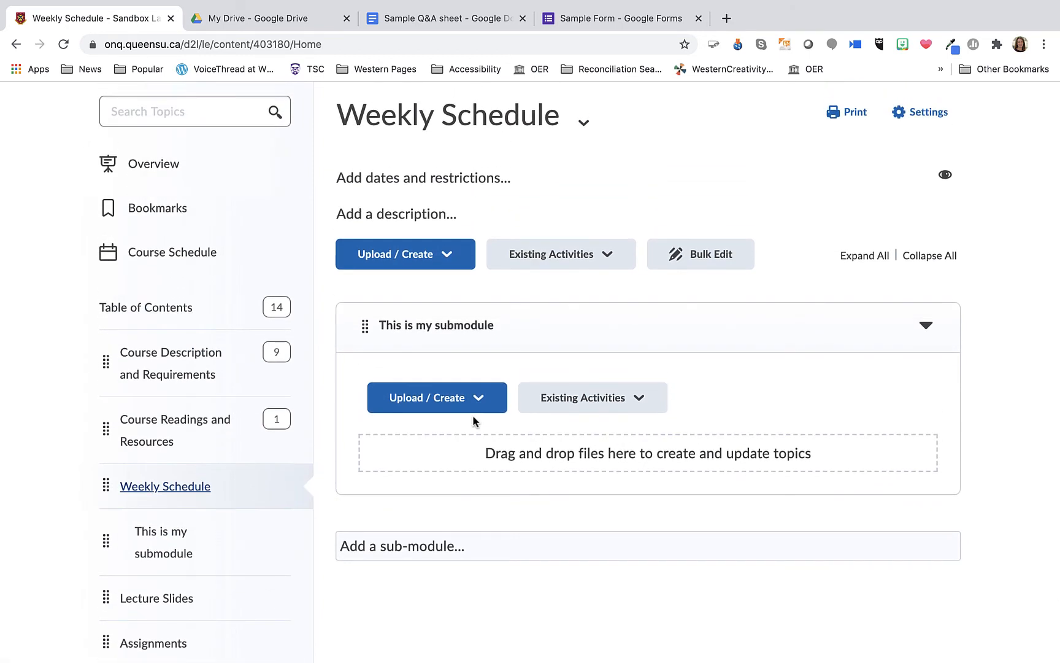
{"action": "scroll", "coordinate": [473, 417], "scroll_direction": "up", "scroll_amount": 1}
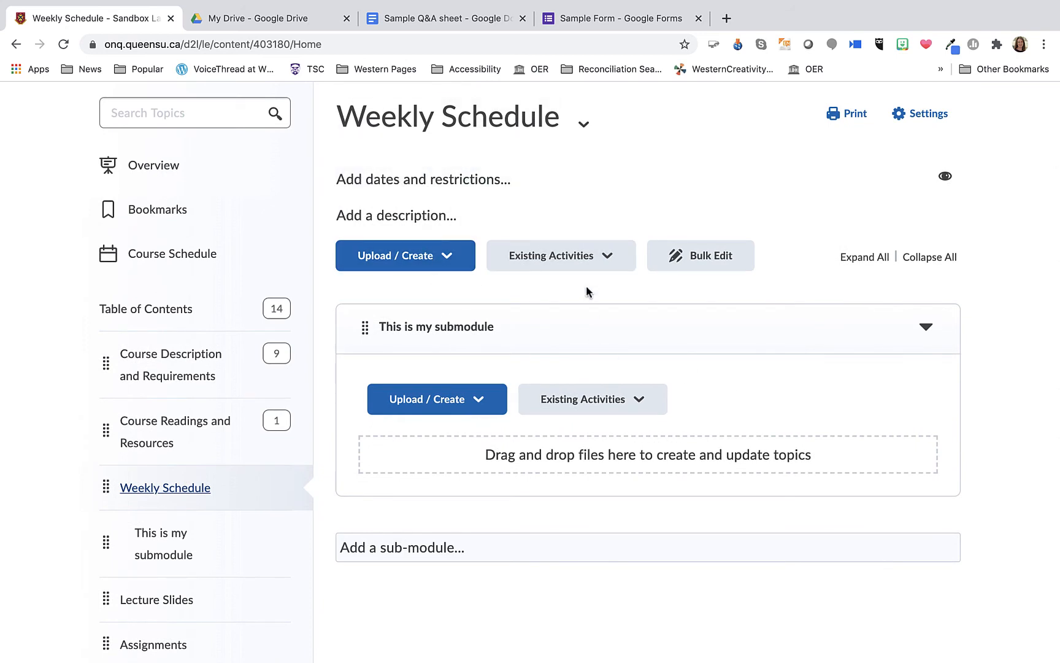
{"action": "left_click", "coordinate": [581, 270]}
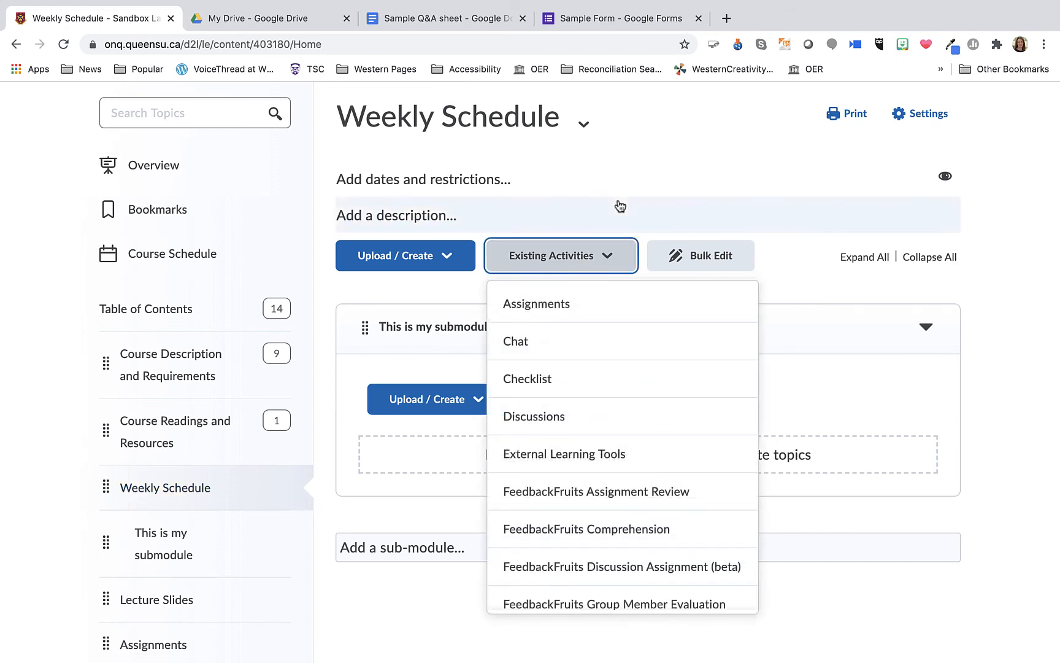
{"action": "left_click", "coordinate": [406, 352]}
{"action": "left_click", "coordinate": [509, 334]}
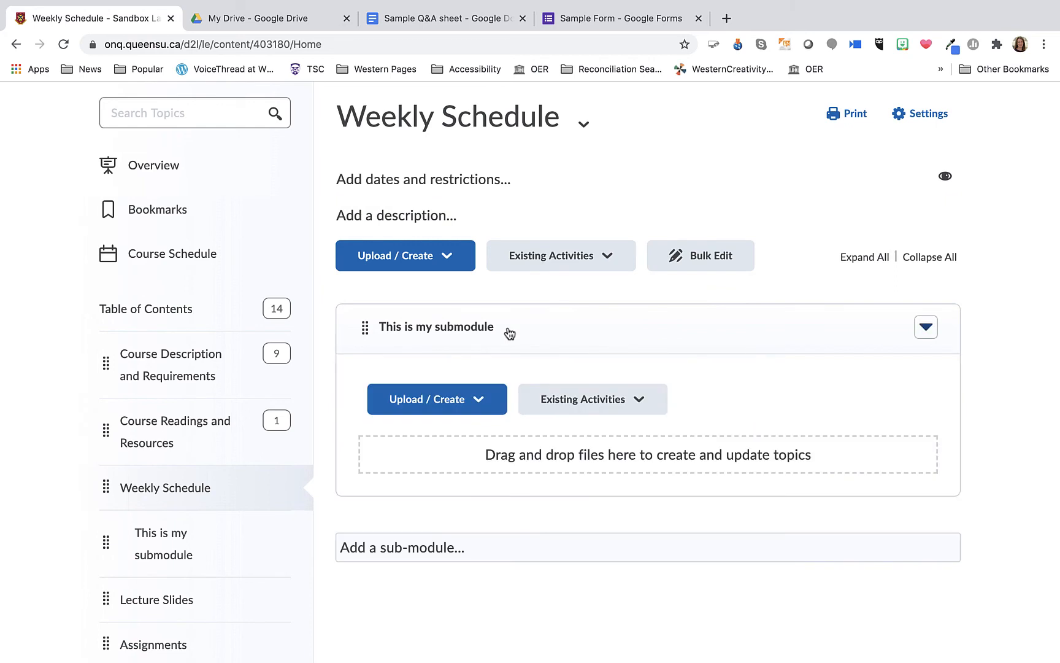
Add the Sample Q&A sheet from Google Drive as an existing activity in "This is my submodule" and open the added topic
{"action": "left_click", "coordinate": [611, 402]}
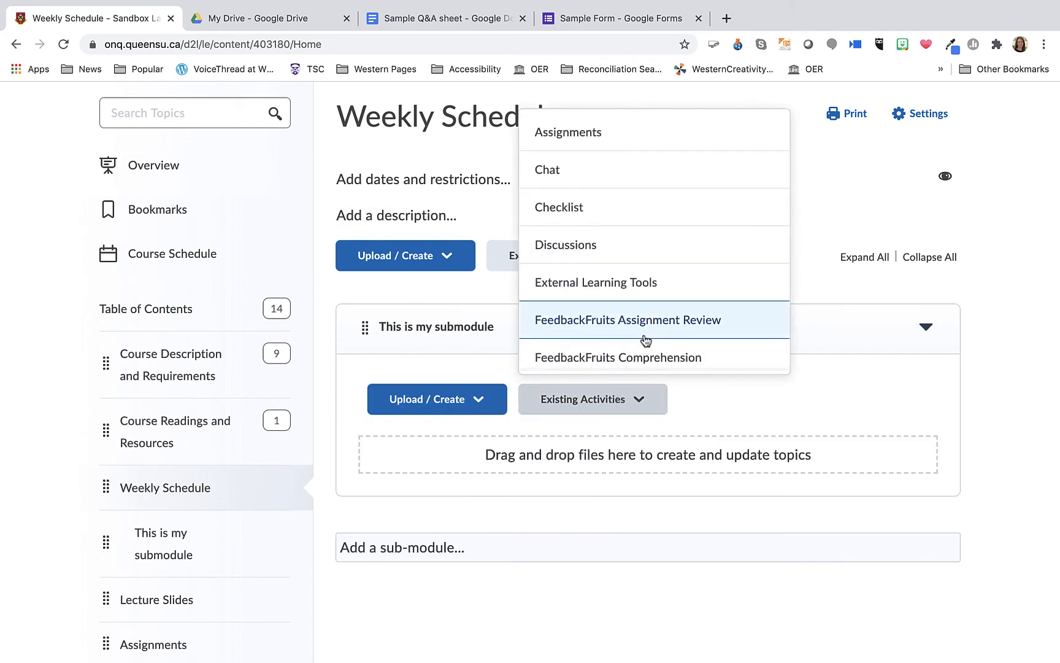
{"action": "scroll", "coordinate": [644, 341], "scroll_direction": "down", "scroll_amount": 10}
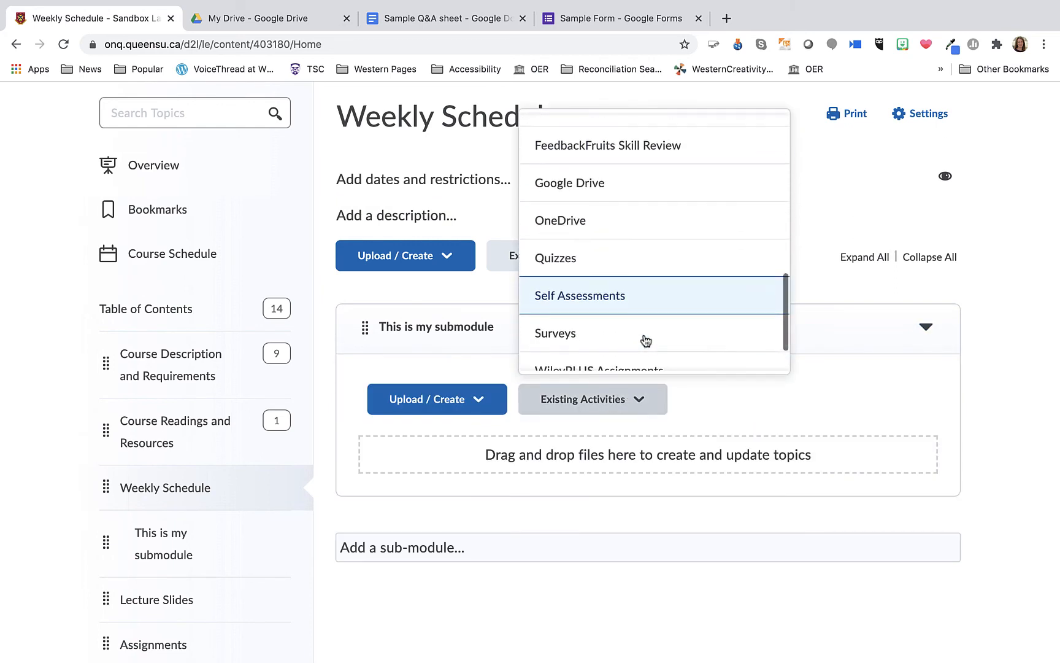
{"action": "left_click", "coordinate": [585, 183]}
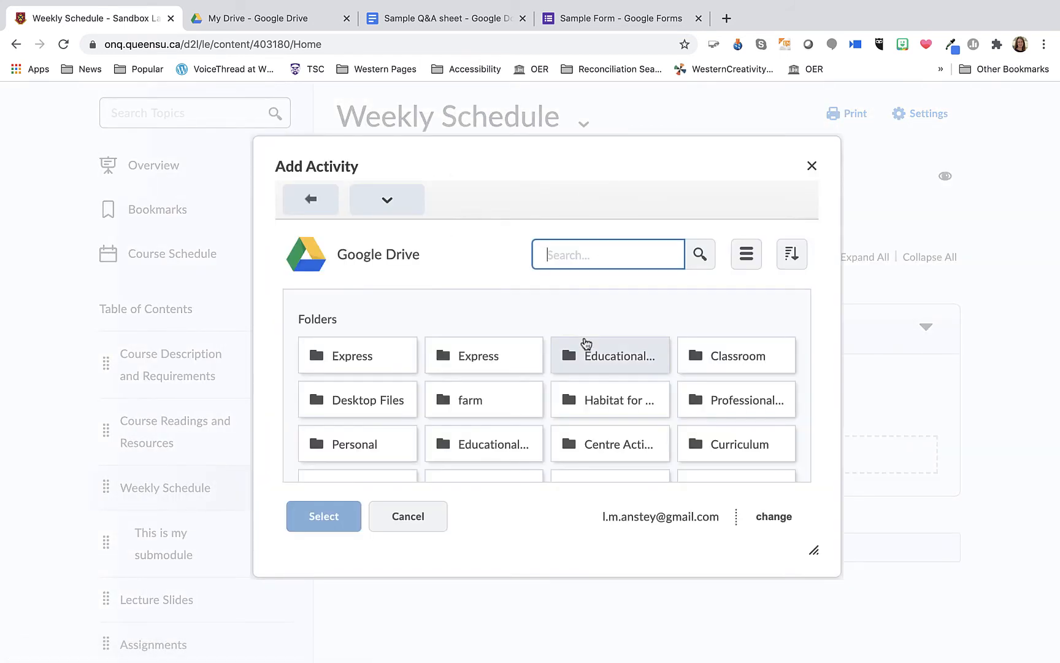
{"action": "scroll", "coordinate": [583, 410], "scroll_direction": "down", "scroll_amount": 3}
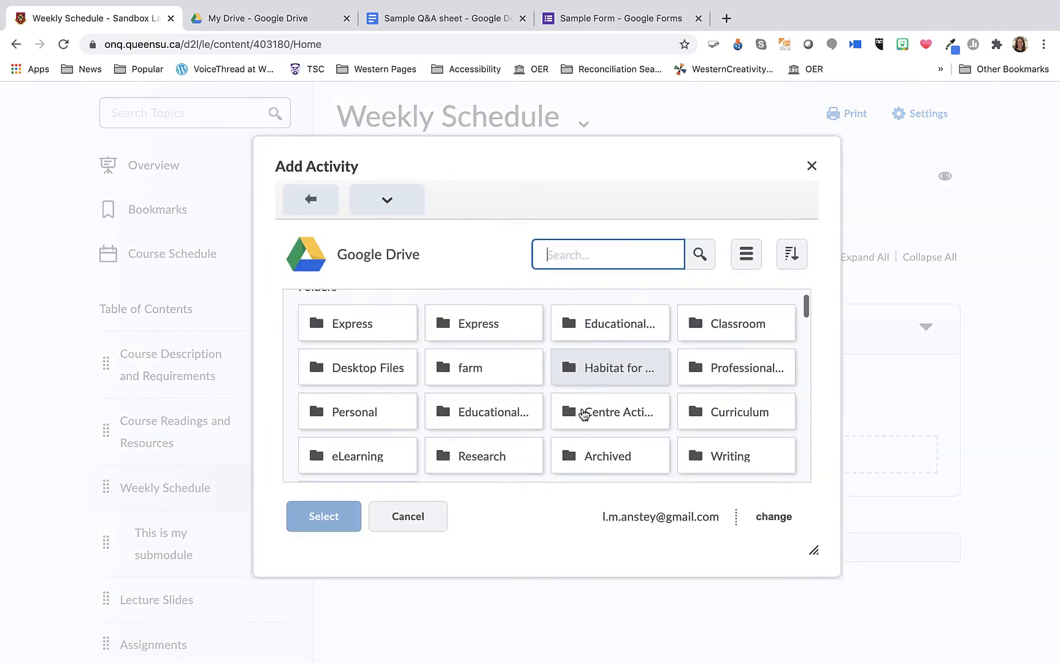
{"action": "scroll", "coordinate": [584, 414], "scroll_direction": "down", "scroll_amount": 5}
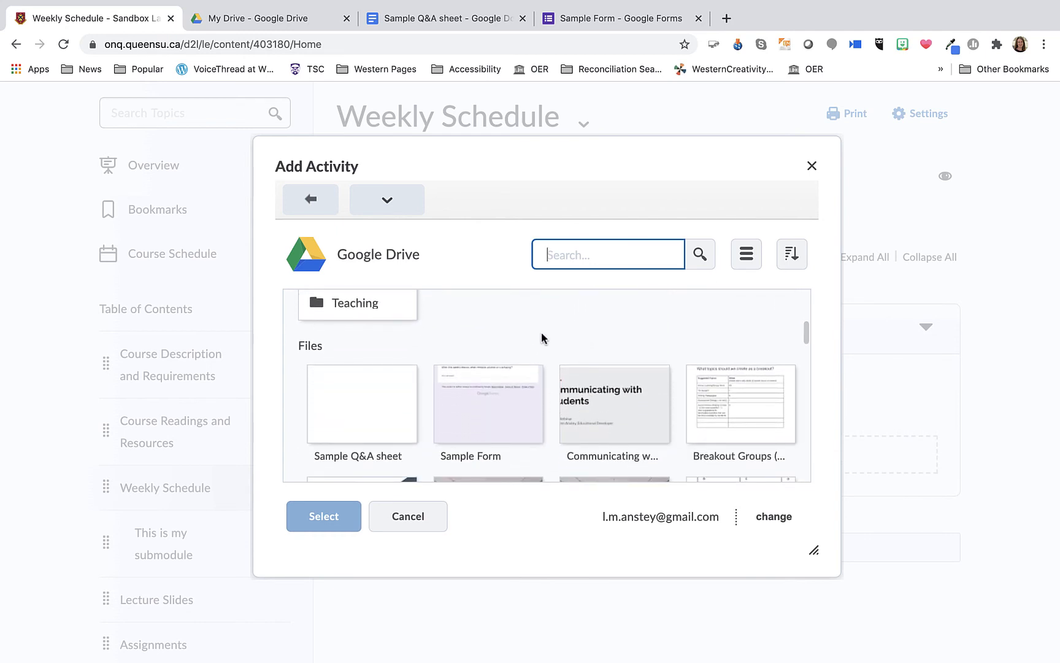
{"action": "scroll", "coordinate": [541, 332], "scroll_direction": "down", "scroll_amount": 1}
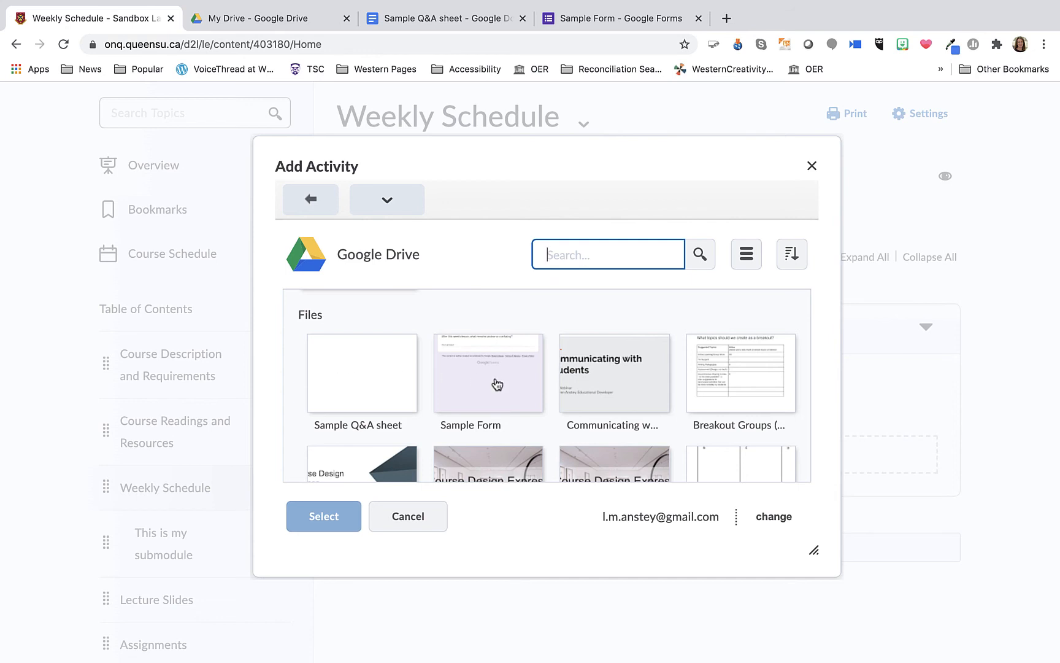
{"action": "left_click", "coordinate": [371, 375]}
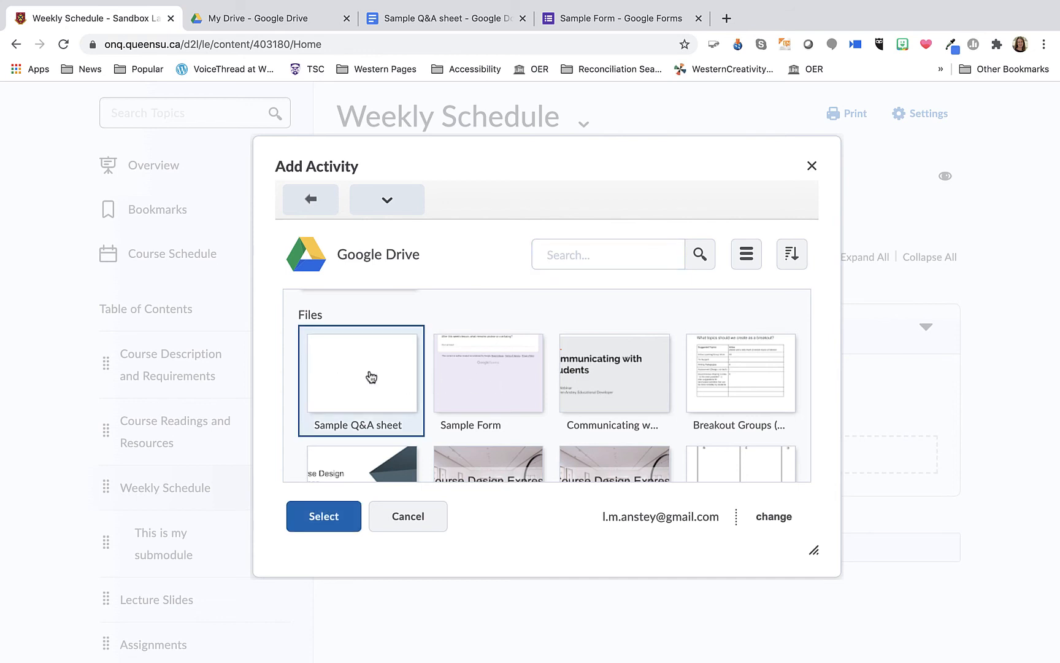
{"action": "left_click", "coordinate": [315, 518]}
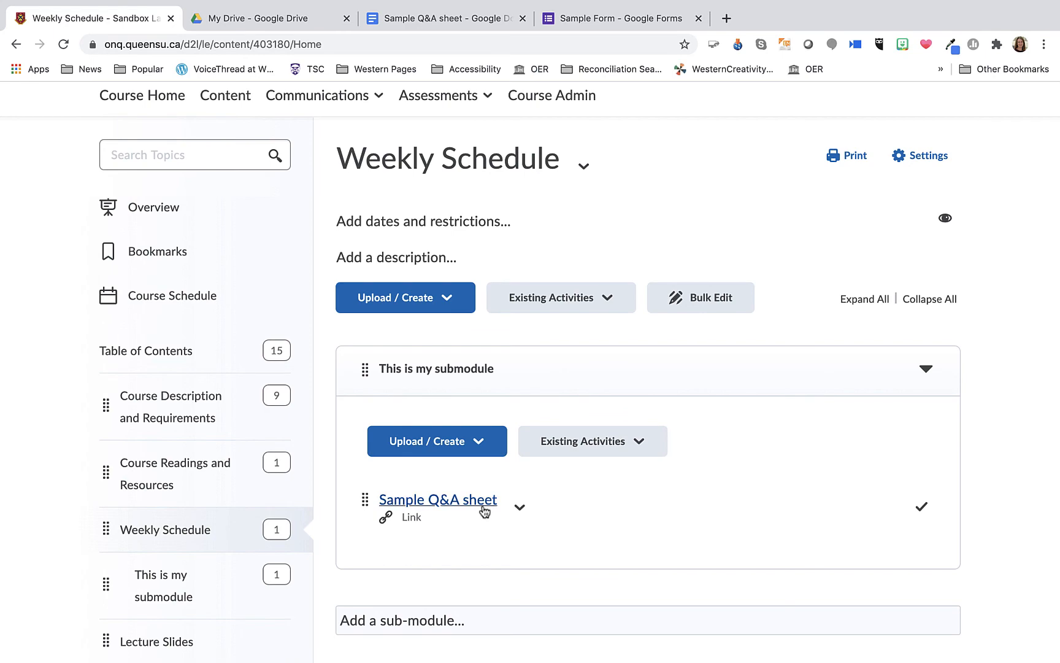
{"action": "left_click", "coordinate": [484, 508]}
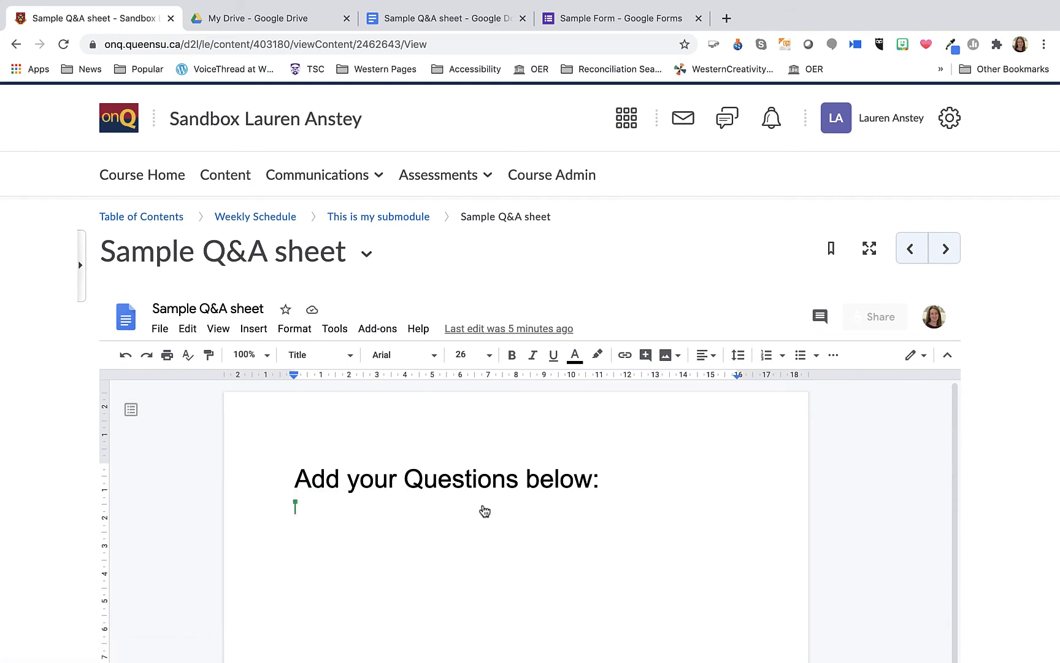
Return to "This is my submodule", add the Sample Form from Google Drive as an existing activity, and open it at its answer field
{"action": "left_click", "coordinate": [394, 219]}
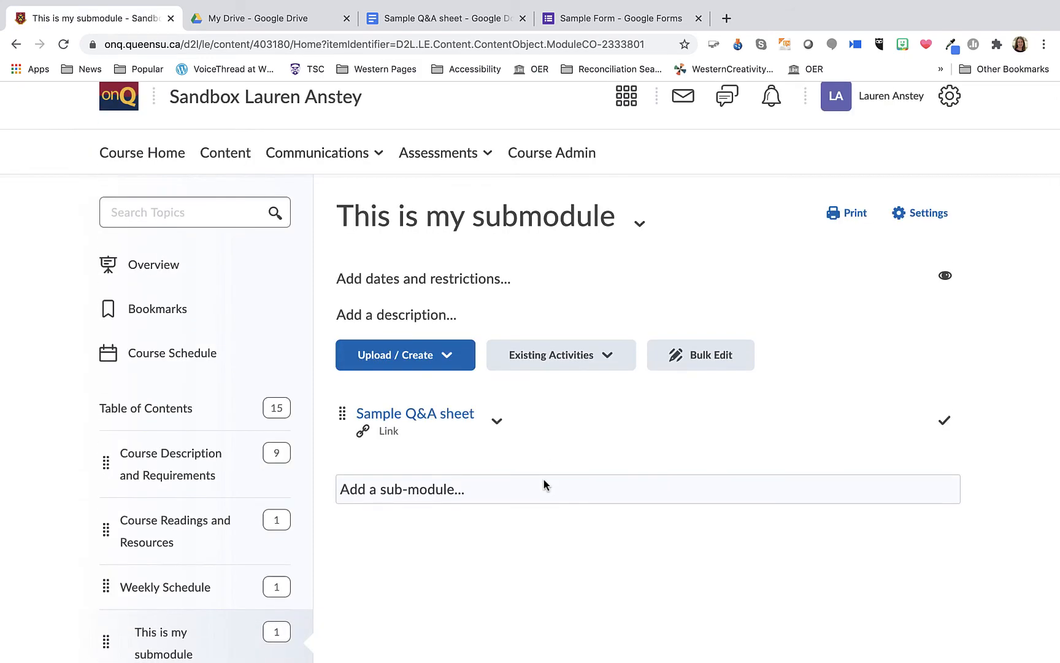
{"action": "left_click", "coordinate": [572, 365]}
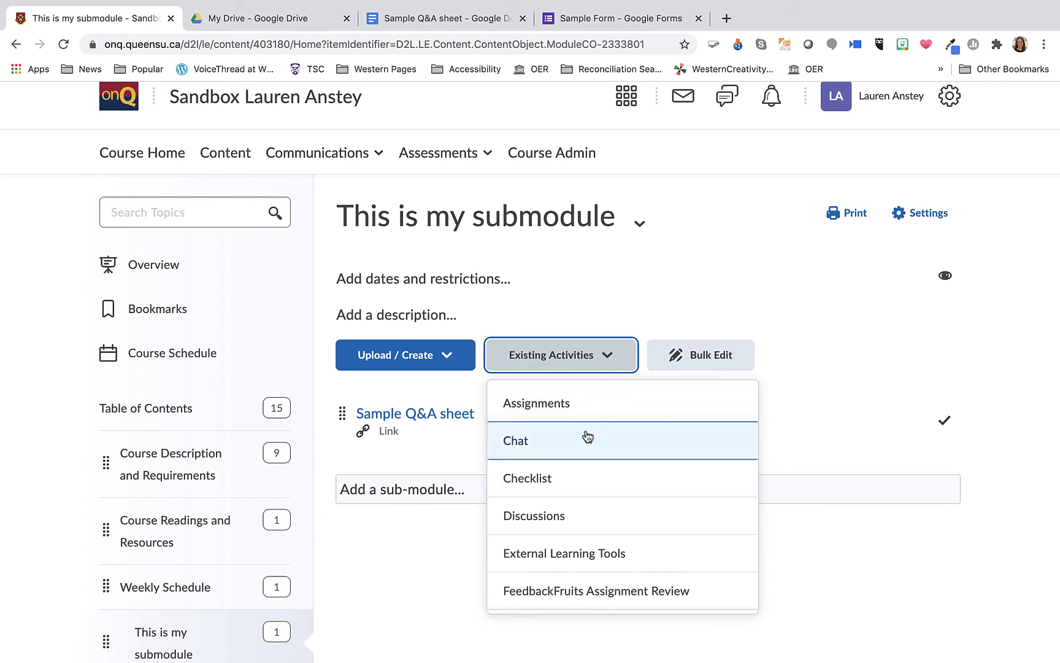
{"action": "scroll", "coordinate": [588, 436], "scroll_direction": "down", "scroll_amount": 10}
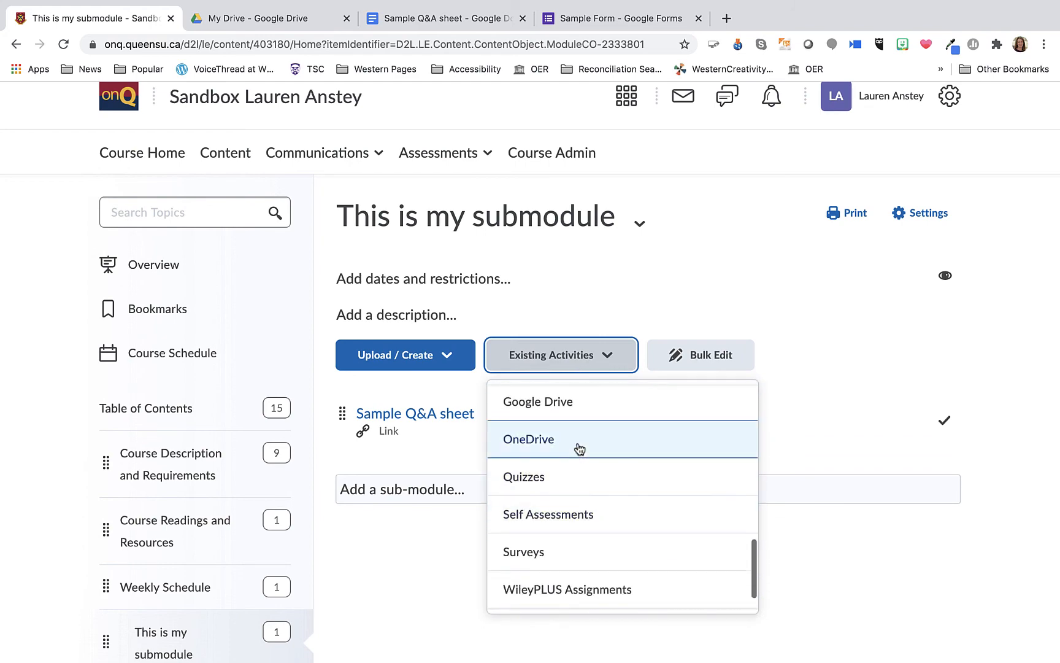
{"action": "left_click", "coordinate": [579, 449]}
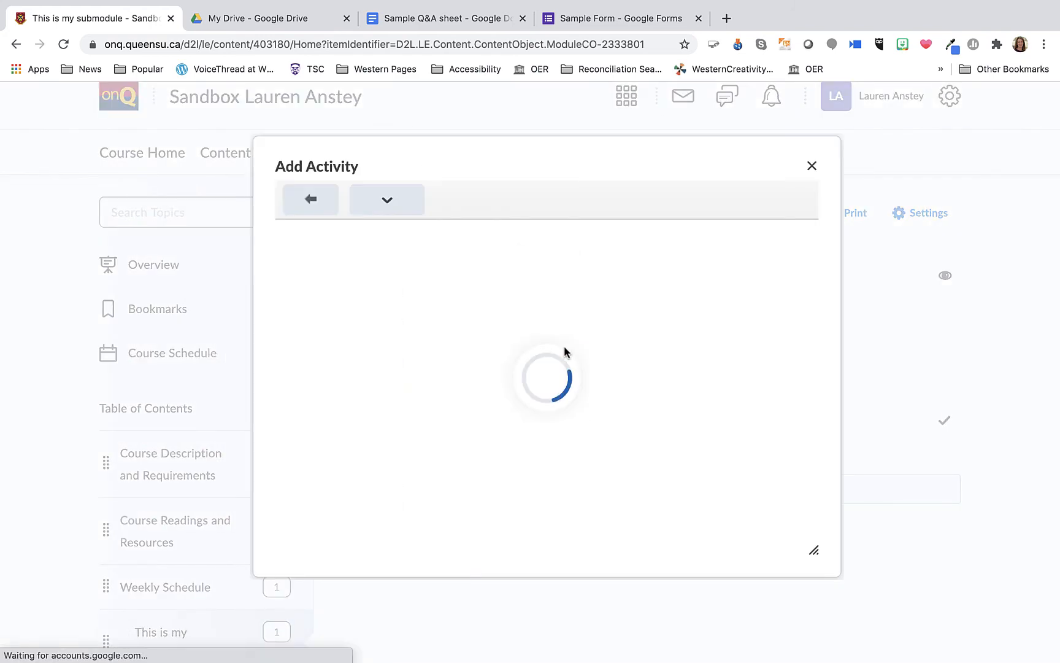
{"action": "scroll", "coordinate": [528, 393], "scroll_direction": "down", "scroll_amount": 5}
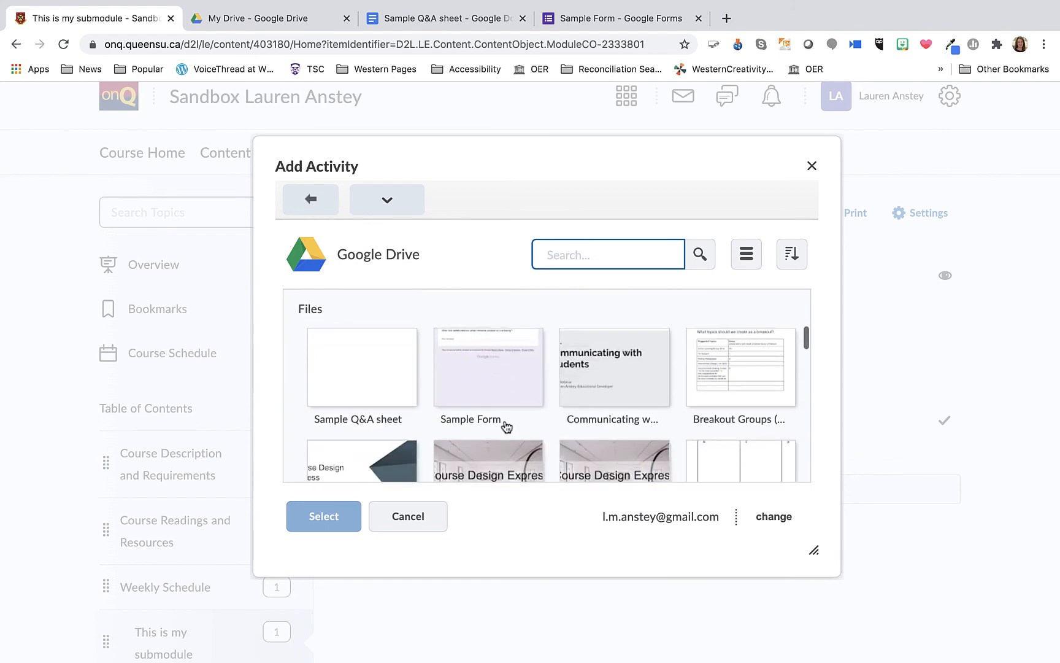
{"action": "left_click", "coordinate": [497, 407]}
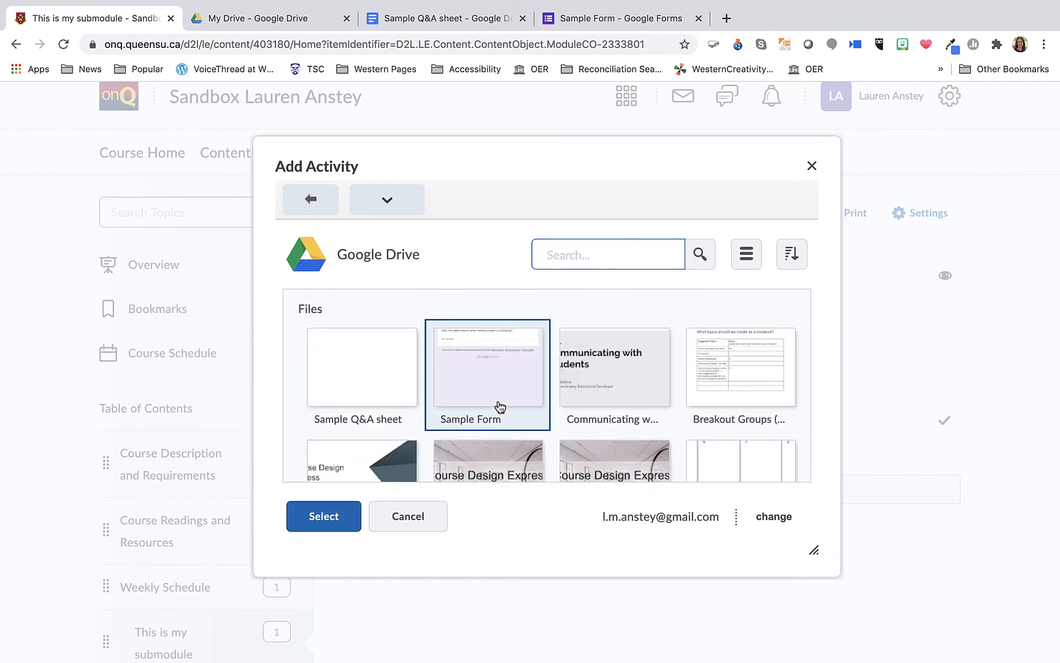
{"action": "left_click", "coordinate": [324, 516]}
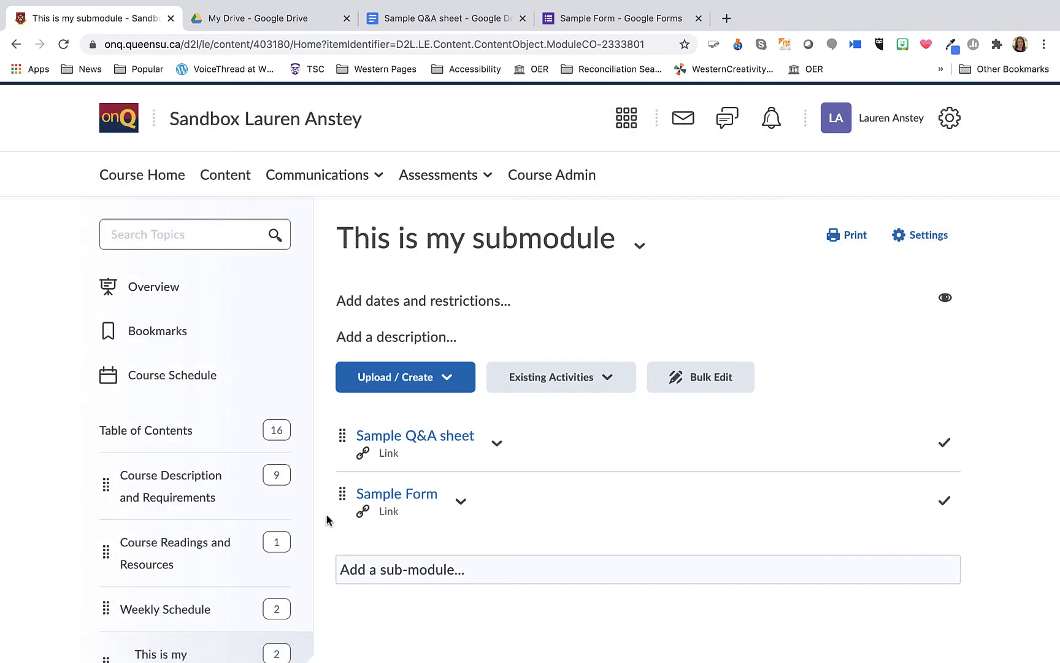
{"action": "left_click", "coordinate": [421, 496]}
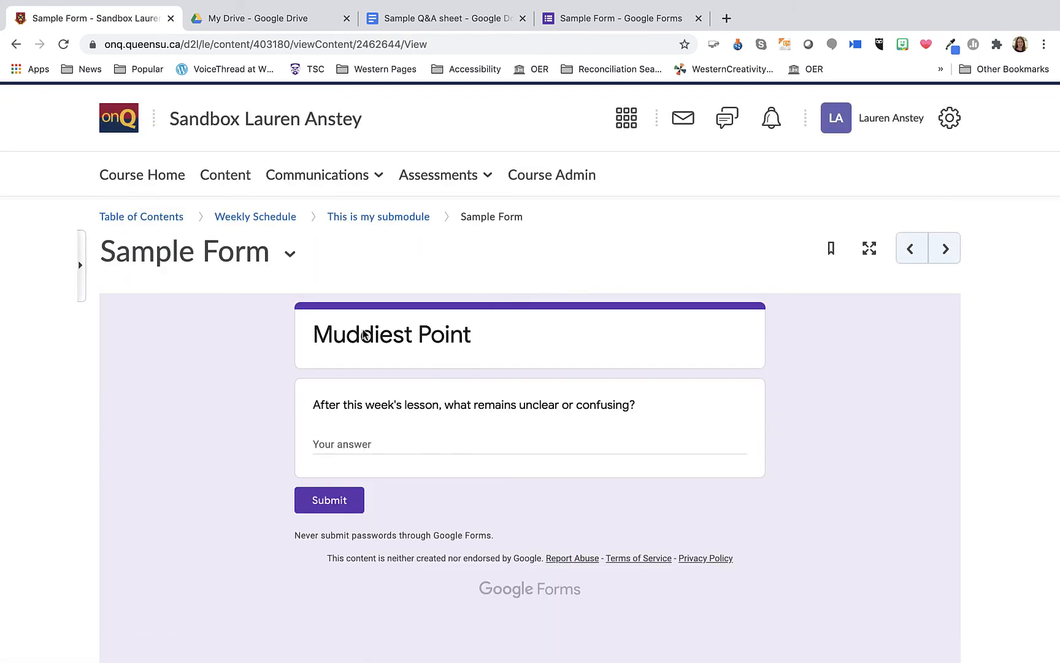
{"action": "left_click", "coordinate": [383, 447]}
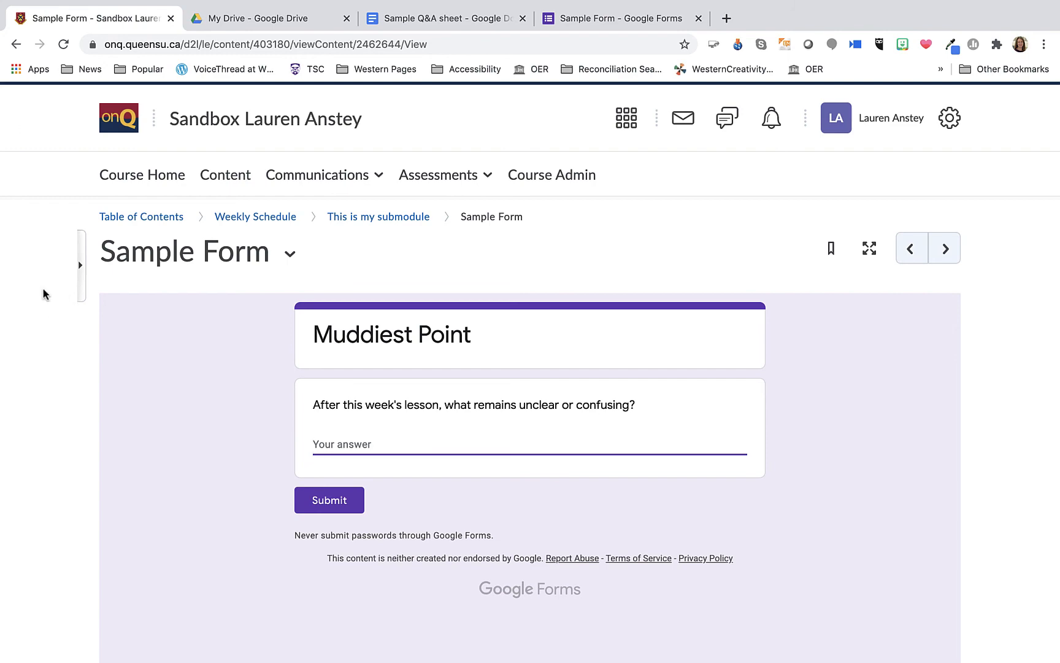
Switch to the Safari window showing the sandbox course as a student and make it full screen
{"action": "mouse_move", "coordinate": [75, 4]}
{"action": "left_click", "coordinate": [44, 27]}
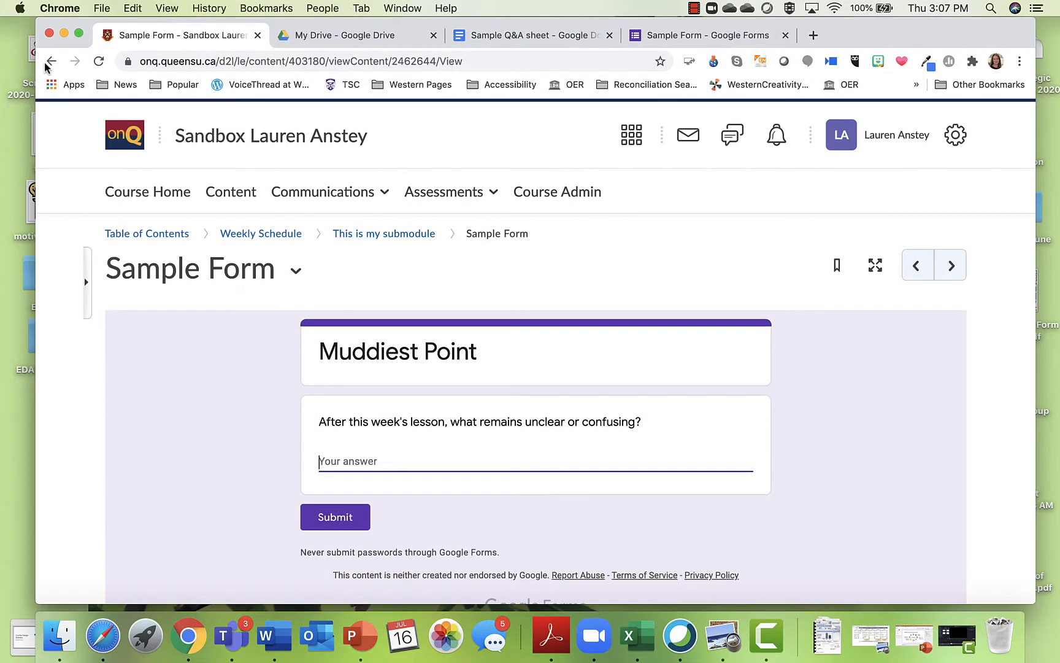
{"action": "left_click_drag", "start_coordinate": [882, 43], "coordinate": [893, 101]}
{"action": "left_click", "coordinate": [784, 55]}
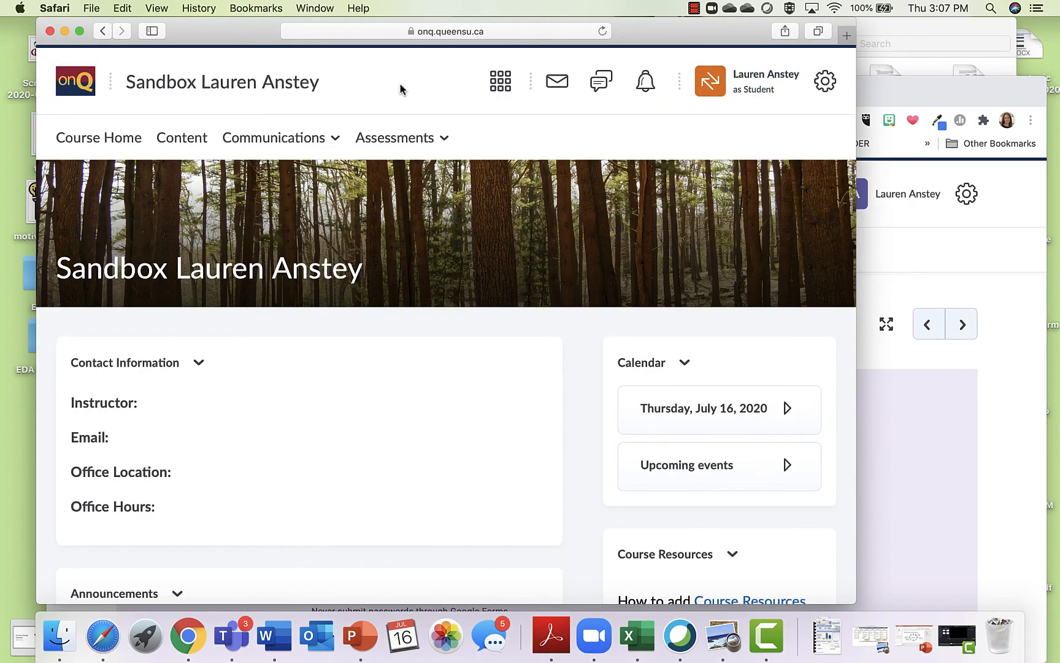
{"action": "left_click", "coordinate": [80, 32]}
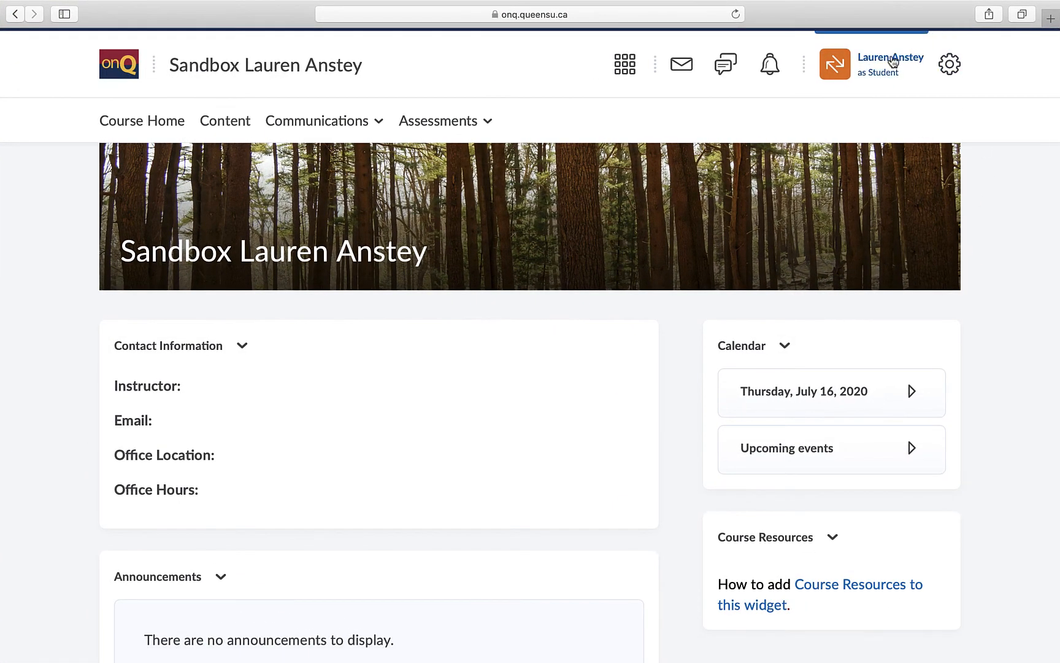
Check the role the course is being viewed as and open the course content as that student
{"action": "left_click", "coordinate": [878, 68]}
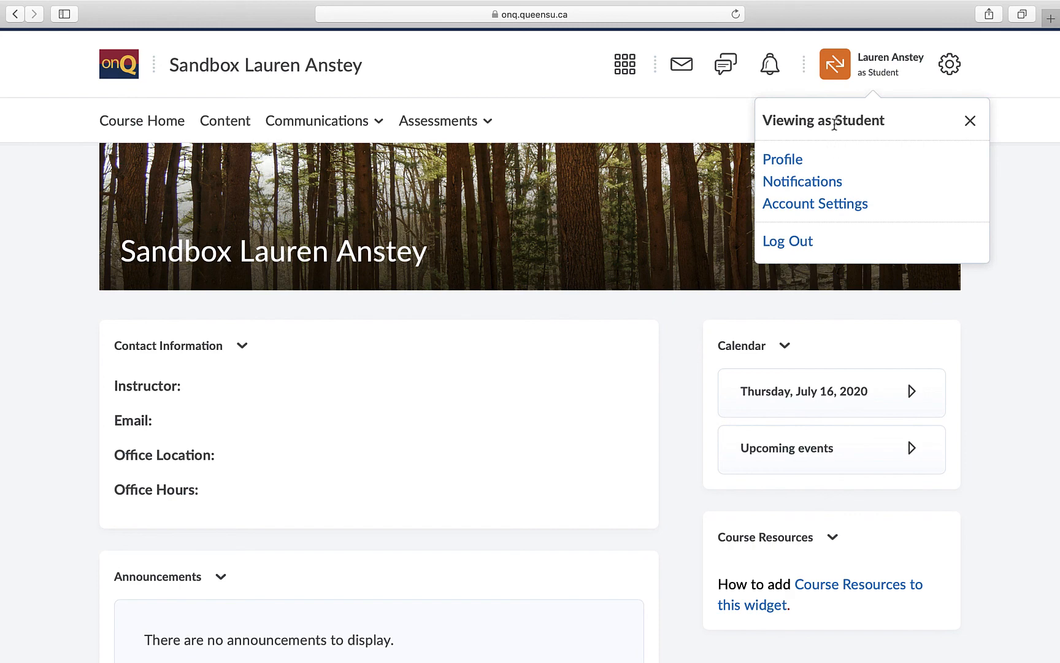
{"action": "scroll", "coordinate": [616, 371], "scroll_direction": "down", "scroll_amount": 1}
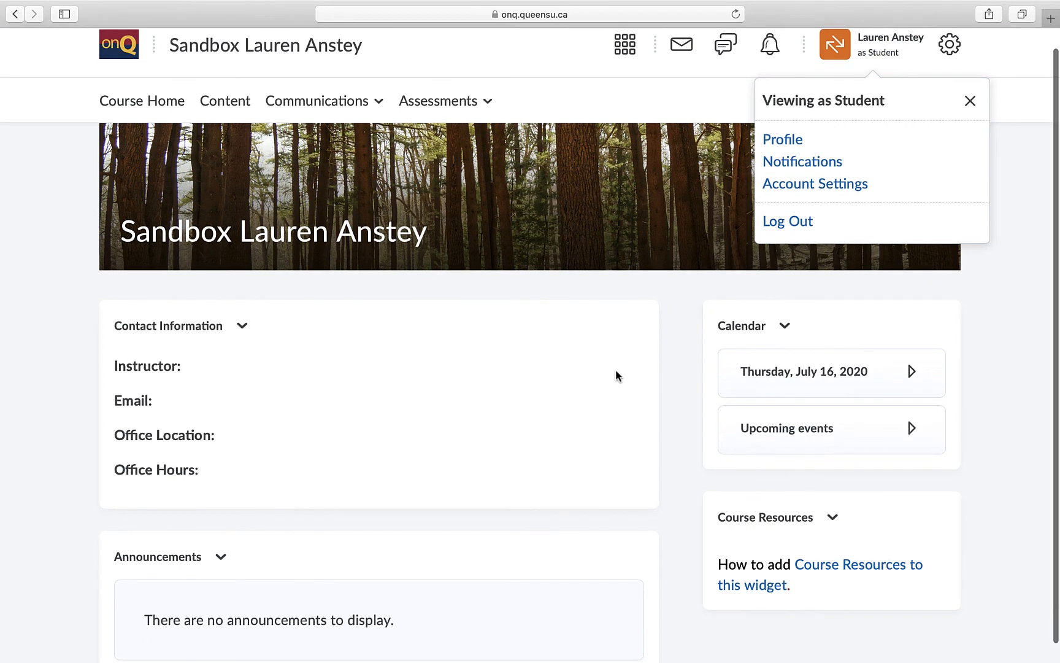
{"action": "left_click", "coordinate": [616, 371]}
{"action": "left_click", "coordinate": [219, 102]}
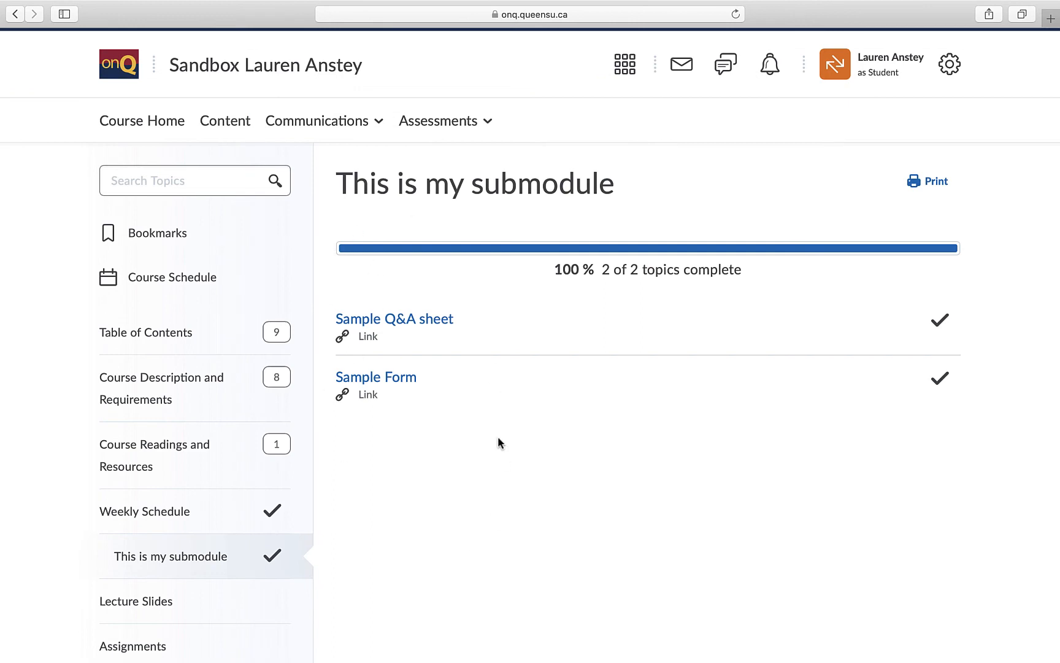
Open the Sample Q&A sheet topic as the student and enter "Question….?" on a line below the "Add your Questions below:" heading
{"action": "left_click", "coordinate": [430, 324]}
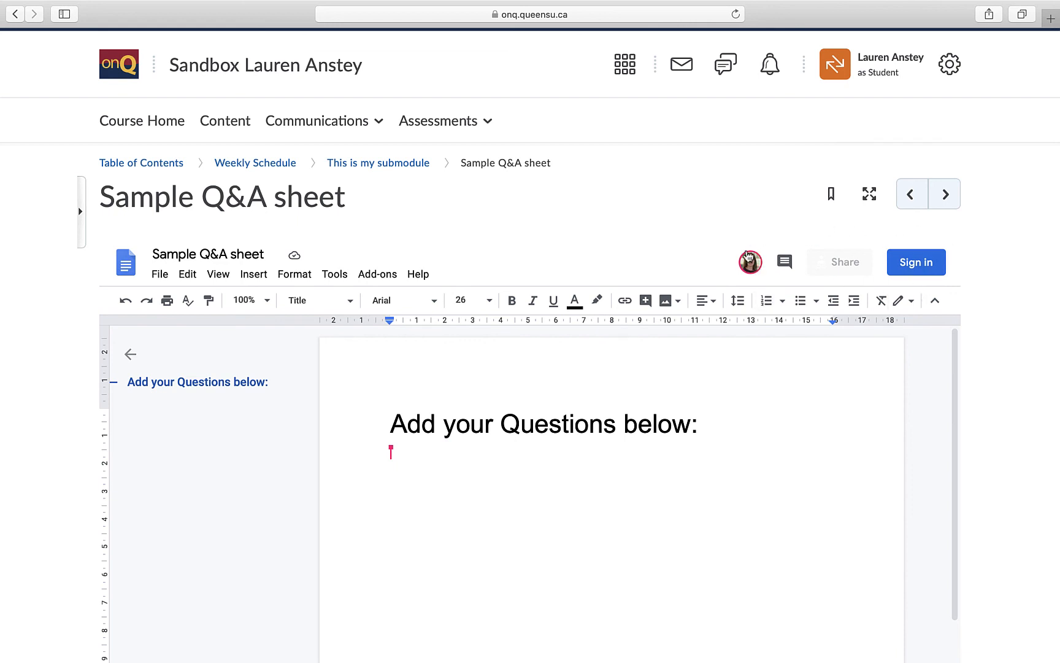
{"action": "left_click", "coordinate": [432, 480]}
{"action": "type", "text": "Question."}
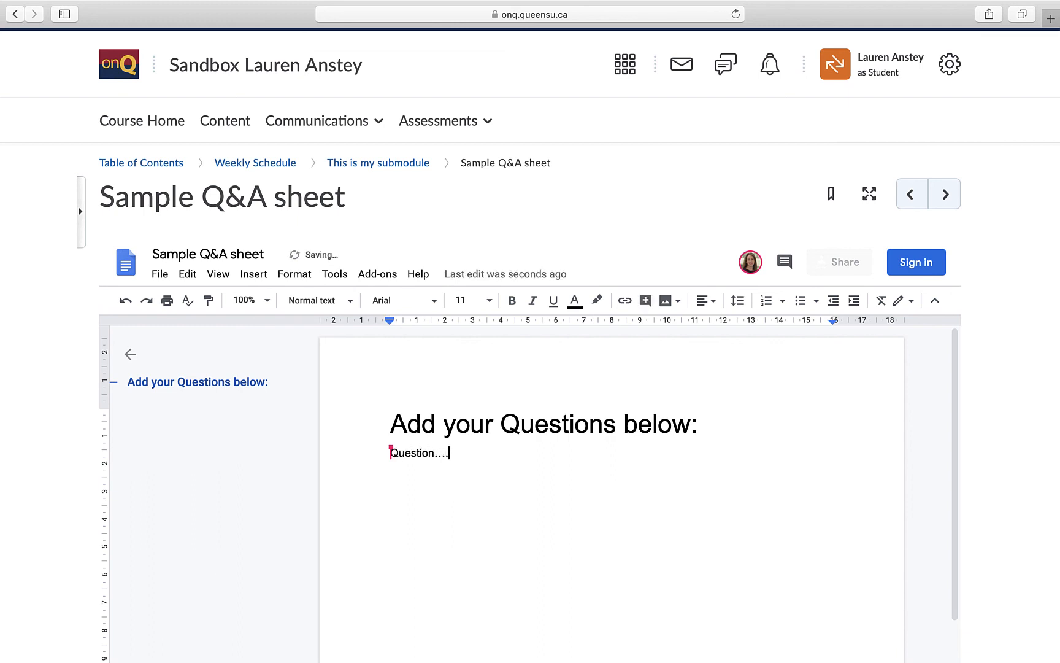
{"action": "type", "text": "...?"}
{"action": "key", "text": "Return"}
{"action": "left_click_drag", "start_coordinate": [389, 423], "coordinate": [702, 422]}
{"action": "left_click", "coordinate": [677, 469]}
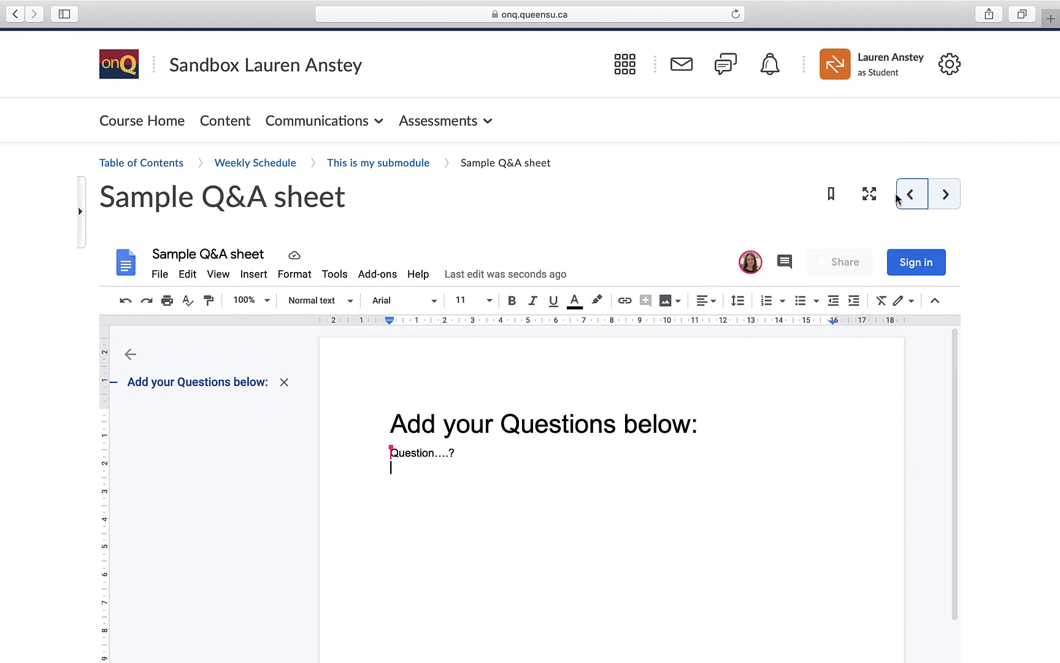
Go to the Sample Form topic and submit the answer "how to ...." to the Muddiest Point question
{"action": "left_click", "coordinate": [944, 195]}
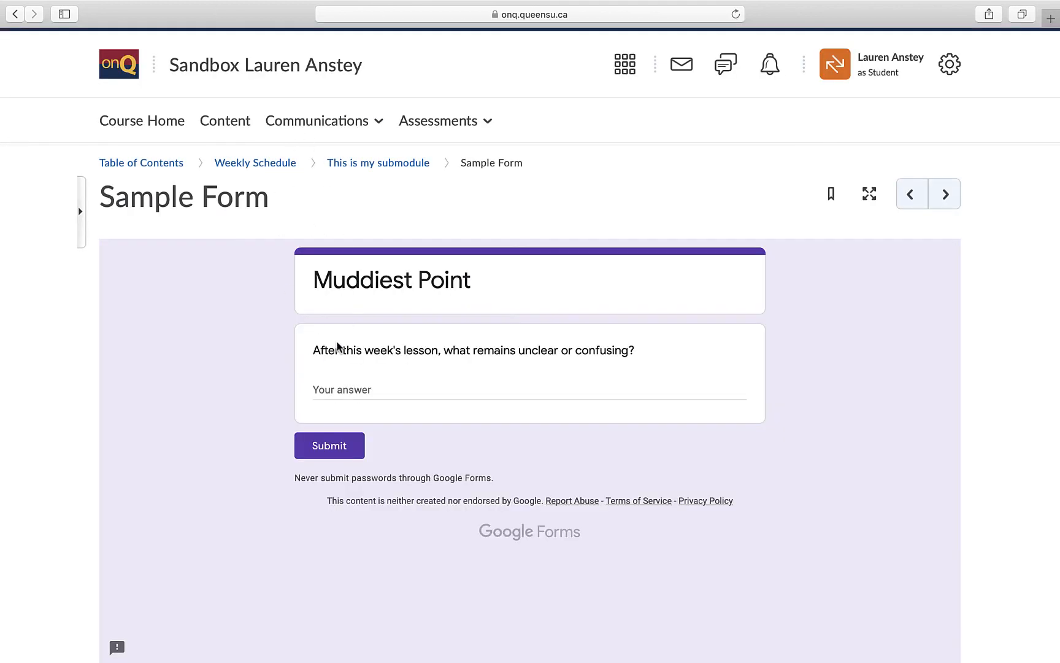
{"action": "left_click", "coordinate": [336, 382]}
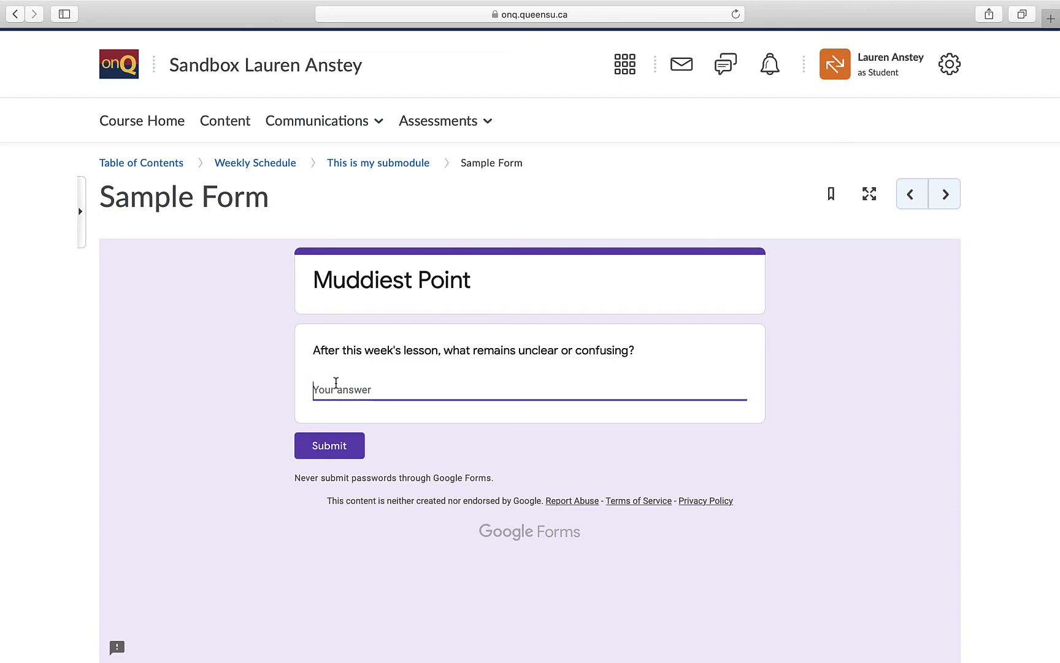
{"action": "type", "text": "how to ...."}
{"action": "left_click", "coordinate": [341, 449]}
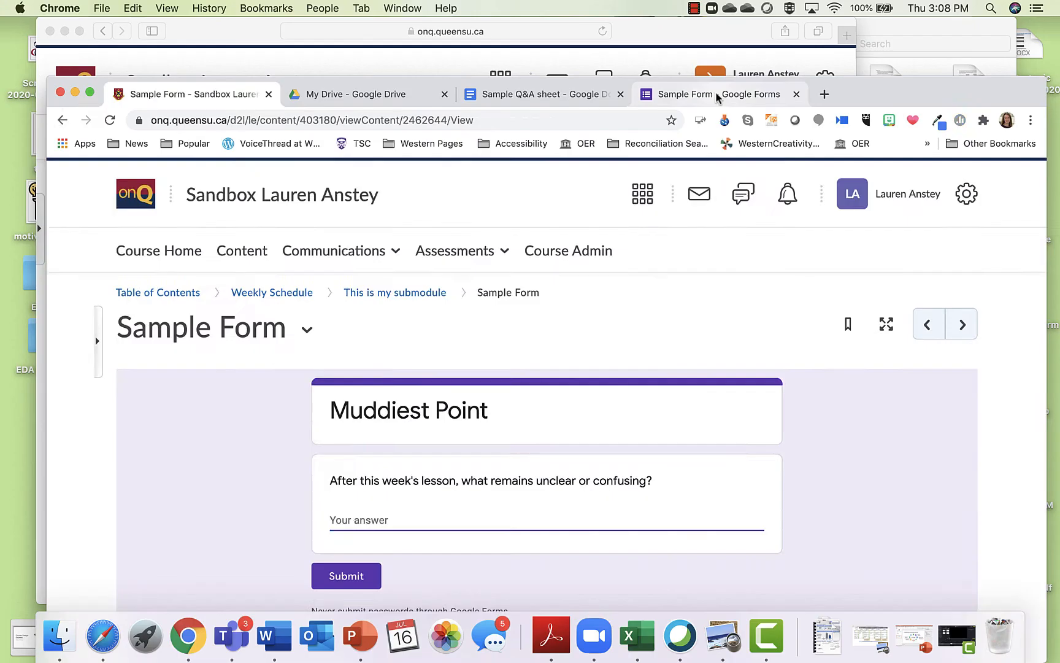
Switch to the Sample Form in Google Forms in Chrome, make the window full screen, and view the response summary
{"action": "left_click", "coordinate": [714, 94]}
{"action": "left_click_drag", "start_coordinate": [865, 94], "coordinate": [842, 65]}
{"action": "left_click", "coordinate": [68, 64]}
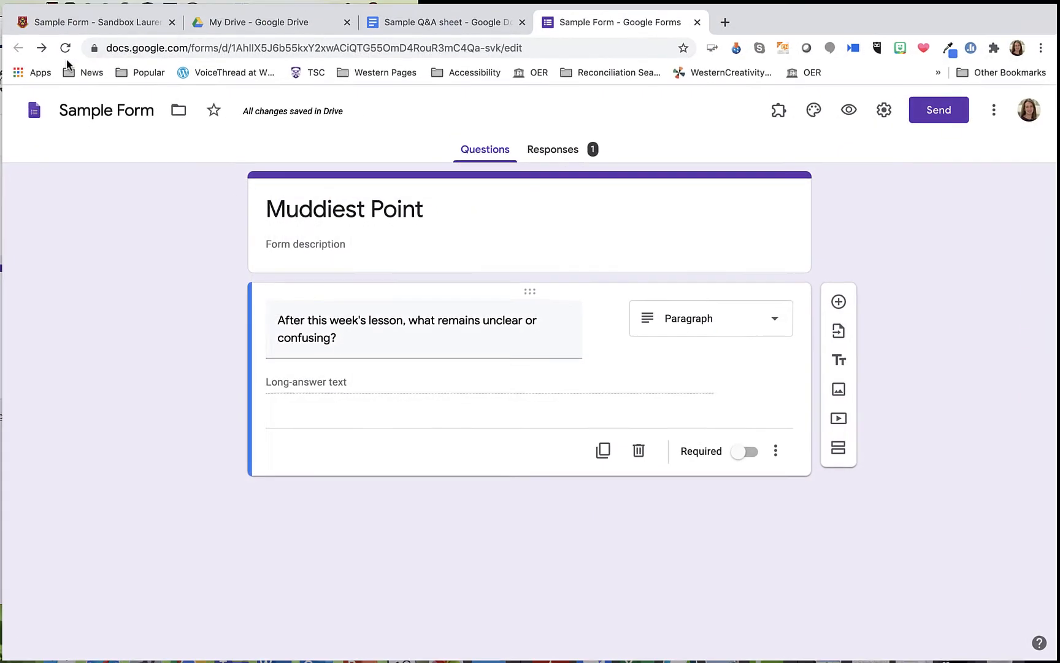
{"action": "left_click", "coordinate": [565, 155]}
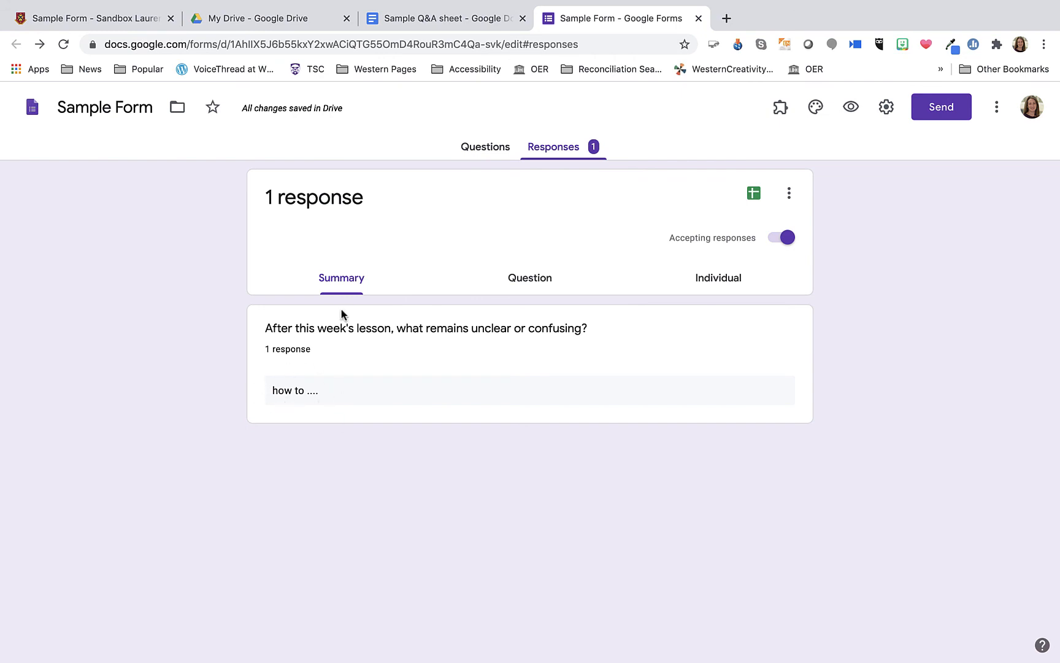
Open the Sample Q&A sheet in Google Docs and start a new line below the student's "Question….?" entry
{"action": "left_click", "coordinate": [403, 15]}
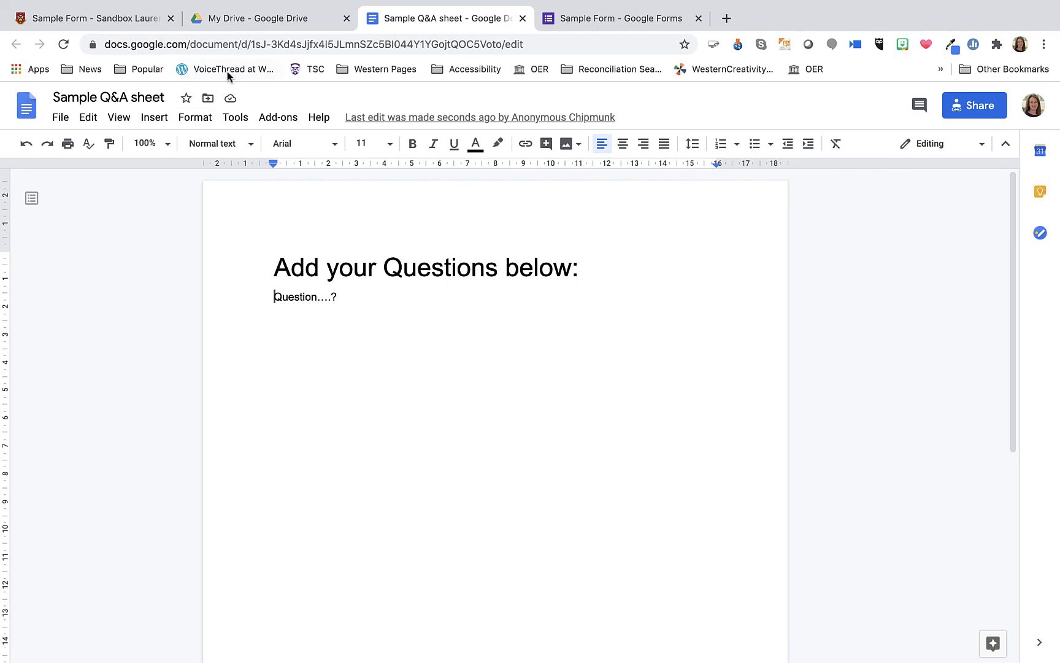
{"action": "left_click_drag", "start_coordinate": [339, 298], "coordinate": [237, 299]}
{"action": "left_click", "coordinate": [355, 296]}
{"action": "key", "text": "Return"}
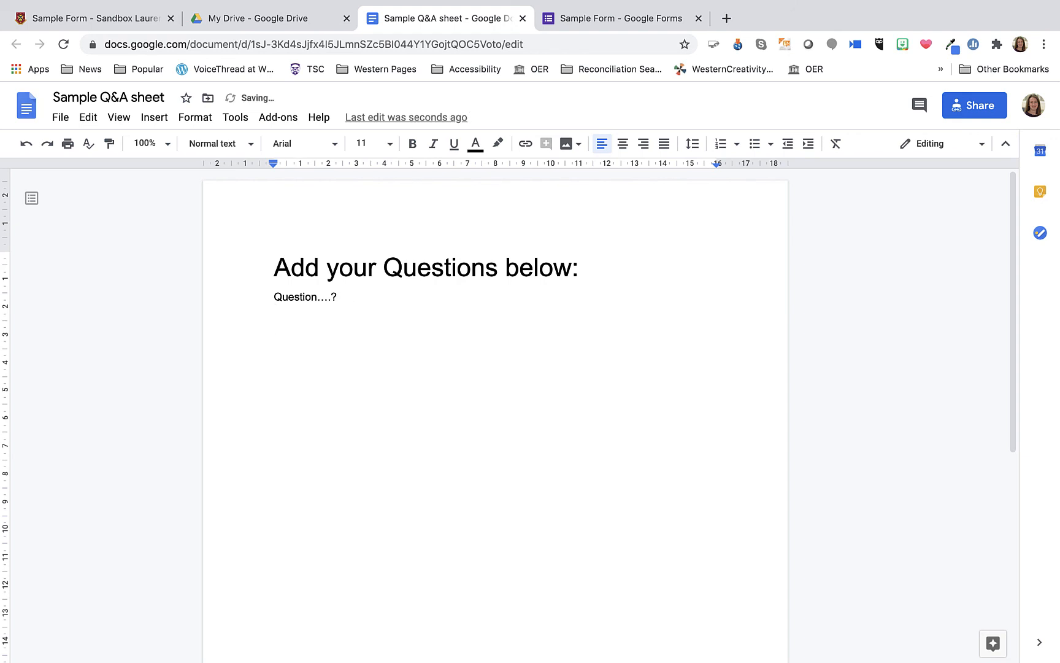